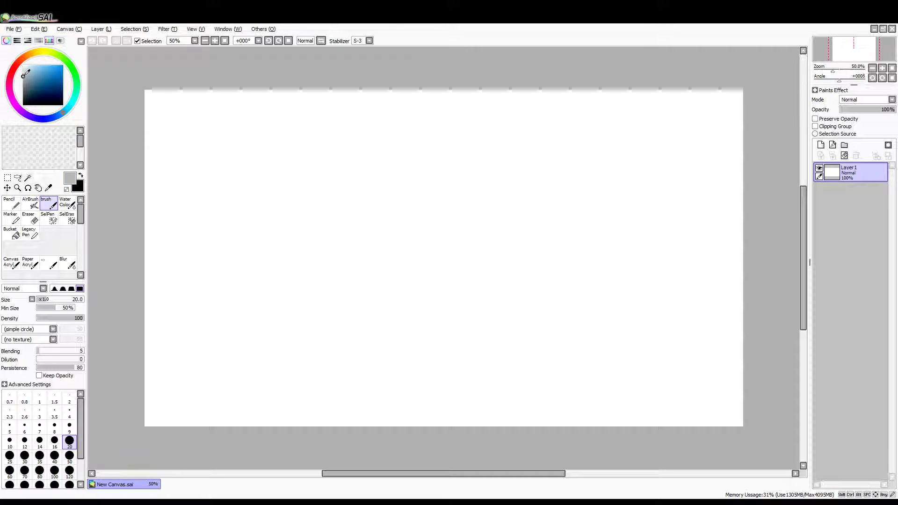
- Add a new layer beneath Layer1 and sketch a rough grey iris circle on it with a size 3 brush
left_click(821, 145)
left_click_drag(848, 180, 846, 204)
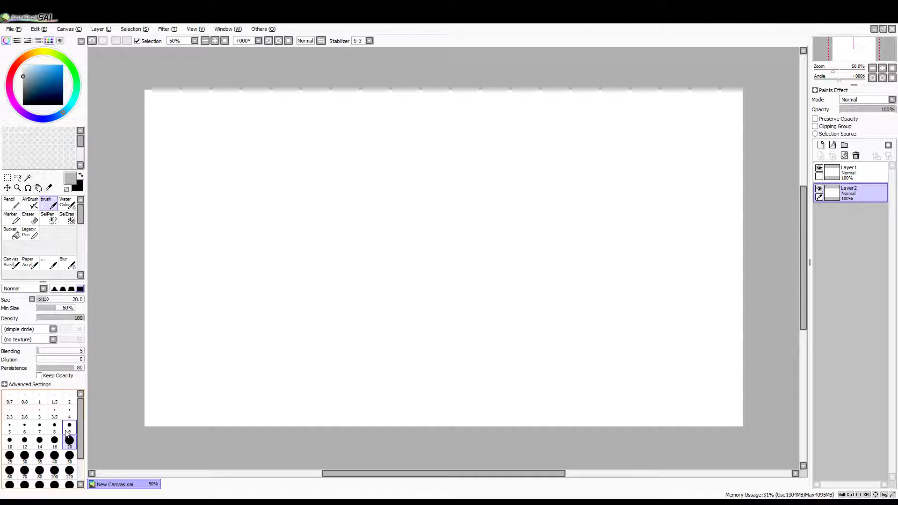
left_click(39, 415)
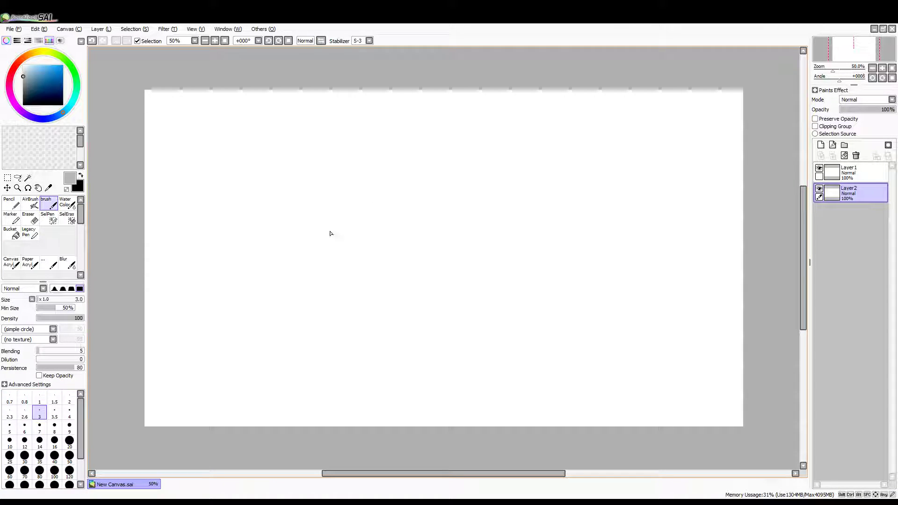
mouse_move(374, 186)
left_mouse_down()
mouse_move(370, 256)
mouse_move(360, 209)
mouse_move(388, 275)
left_mouse_up()
left_click_drag(424, 201, 354, 208)
mouse_move(383, 271)
left_mouse_down()
mouse_move(355, 224)
mouse_move(425, 244)
left_mouse_up()
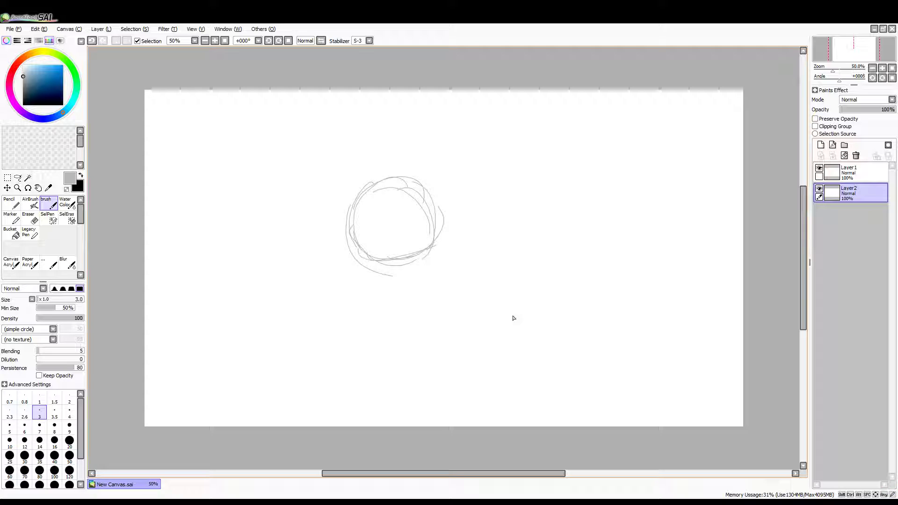
- Sketch slanted upper and lower eyelid lines around the iris, with side lines at both ends and the upper lid extended outward
left_click_drag(330, 185, 399, 164)
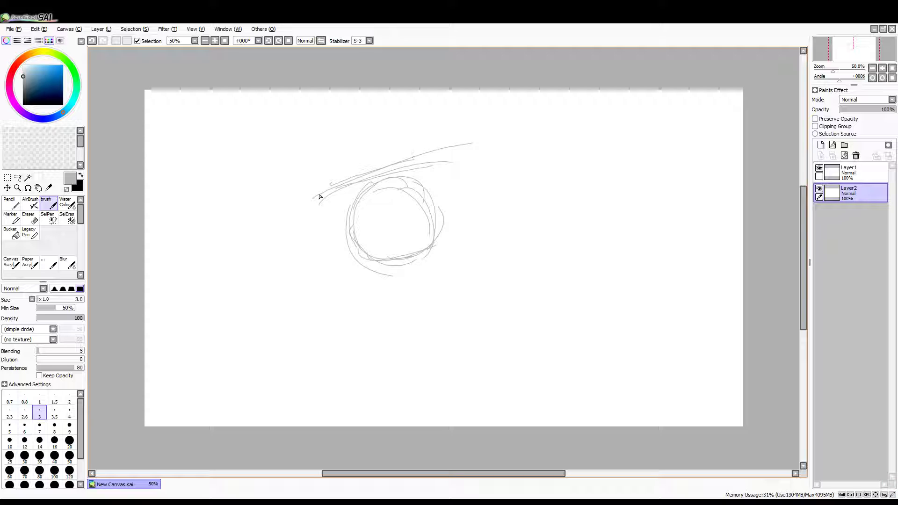
left_click_drag(490, 146, 291, 220)
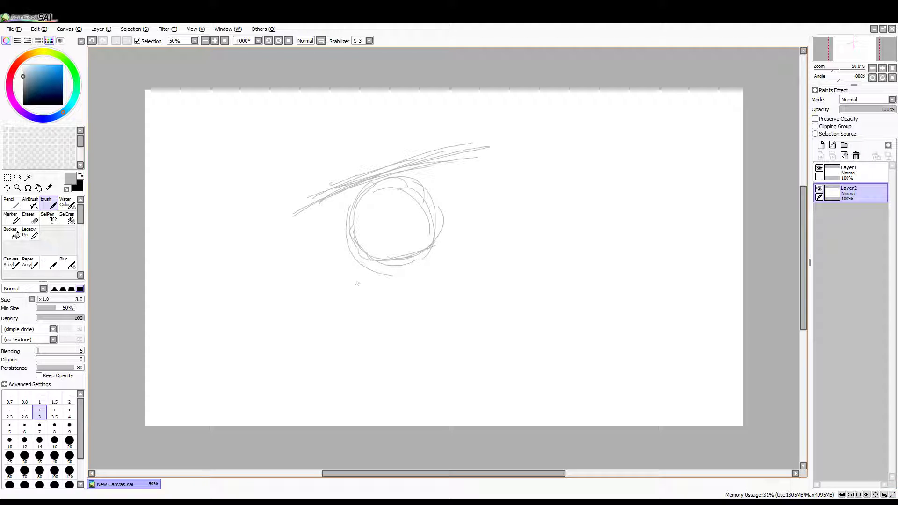
left_click_drag(280, 322, 509, 240)
left_click_drag(321, 289, 499, 238)
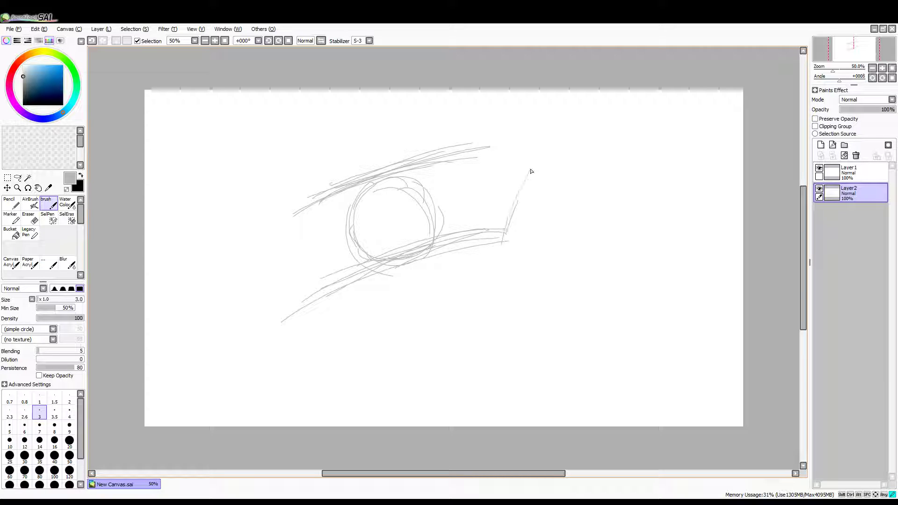
left_click_drag(526, 160, 504, 239)
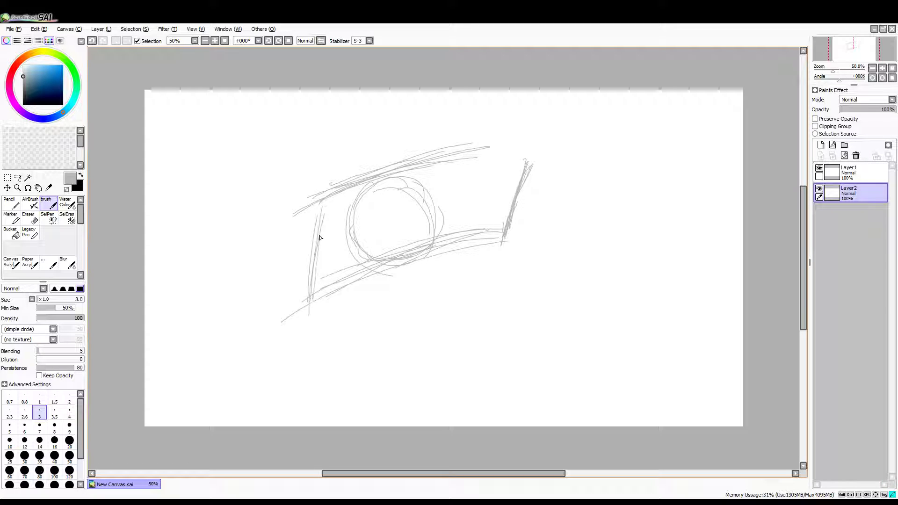
mouse_move(451, 156)
left_mouse_down()
mouse_move(582, 121)
mouse_move(558, 121)
left_mouse_up()
left_click_drag(495, 141, 525, 137)
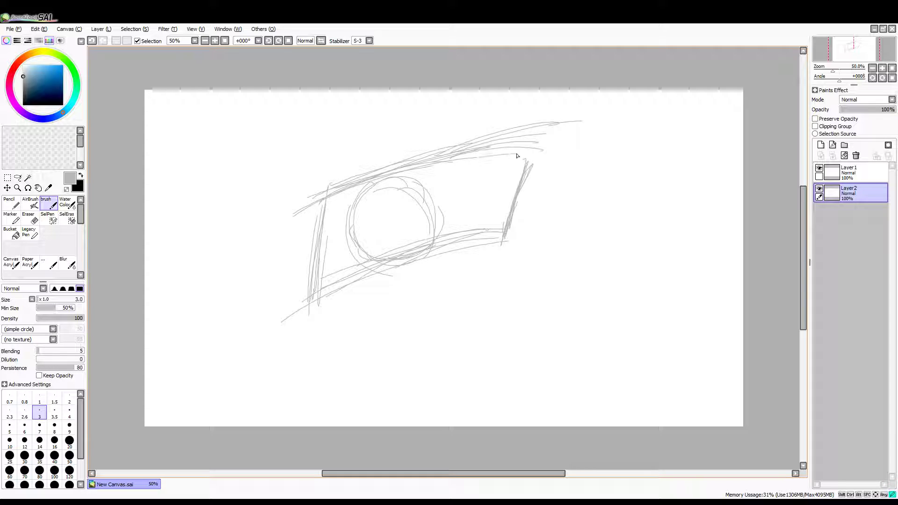
- Sketch the pupil, a round highlight and a shading band inside the iris circle
left_click(384, 233)
left_click_drag(372, 227, 398, 219)
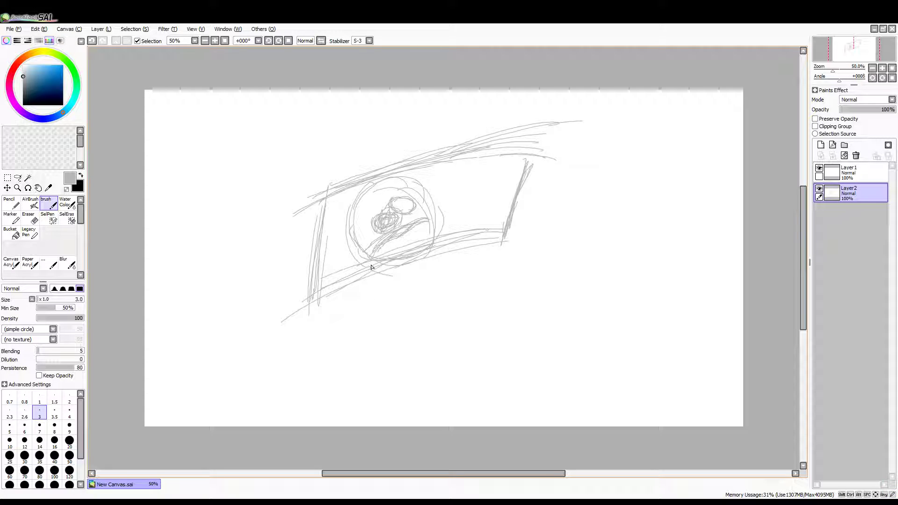
left_click_drag(389, 221, 381, 224)
- Sketch several rough slanted crease lines above the upper eyelid
left_click_drag(452, 119, 313, 178)
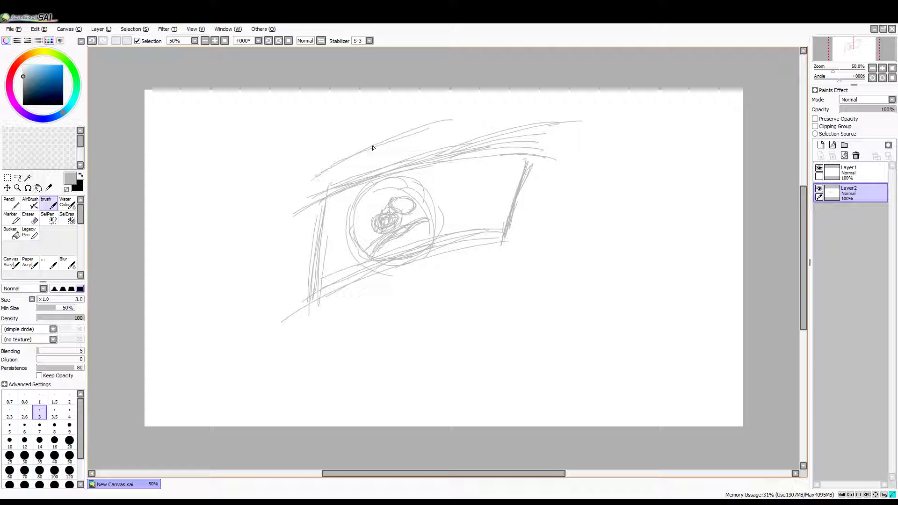
left_click_drag(438, 123, 314, 180)
left_click_drag(403, 141, 352, 163)
- Ink the lower eyelid line on Layer1 with a black size 20 brush, redrawing the stroke until it follows the sketch
left_click(45, 86)
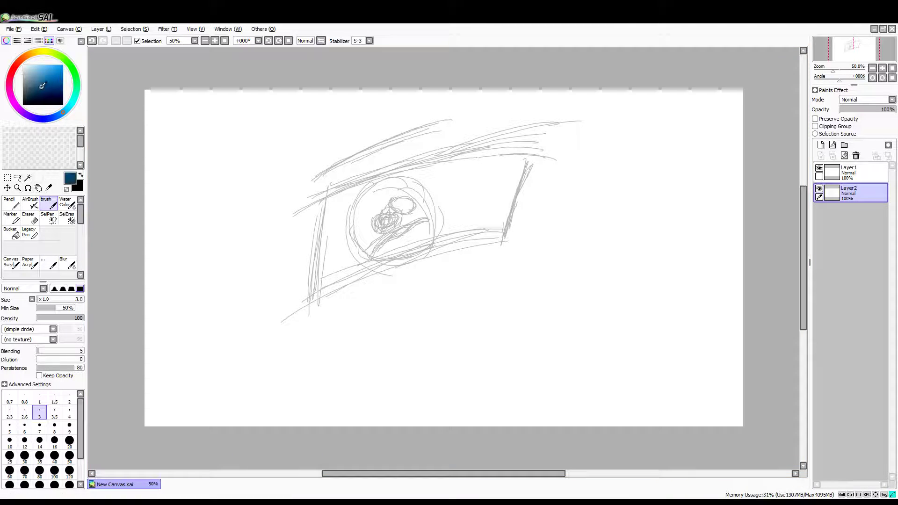
left_click(69, 440)
left_click(848, 172)
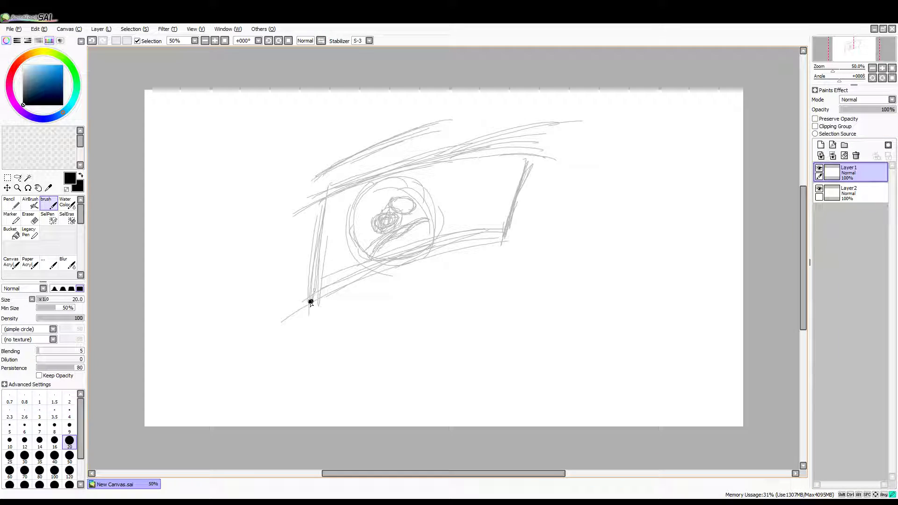
left_click_drag(311, 301, 493, 208)
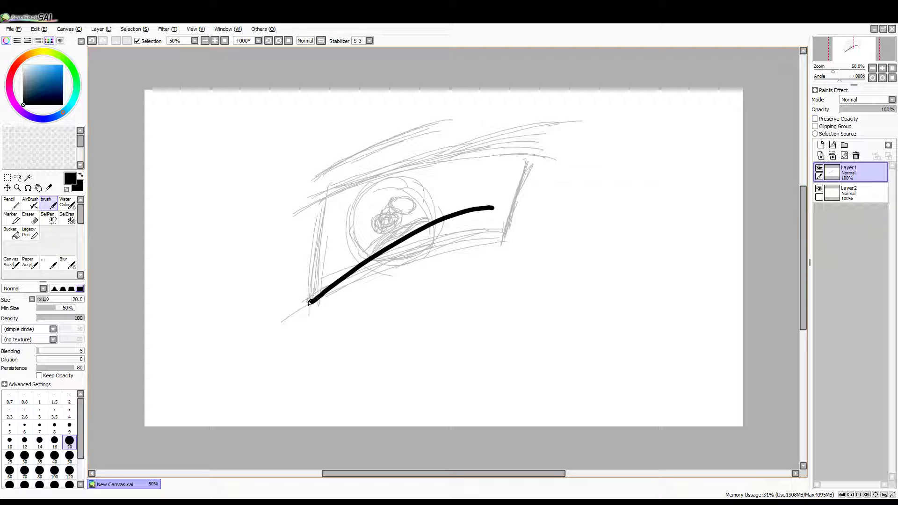
key("ctrl+z")
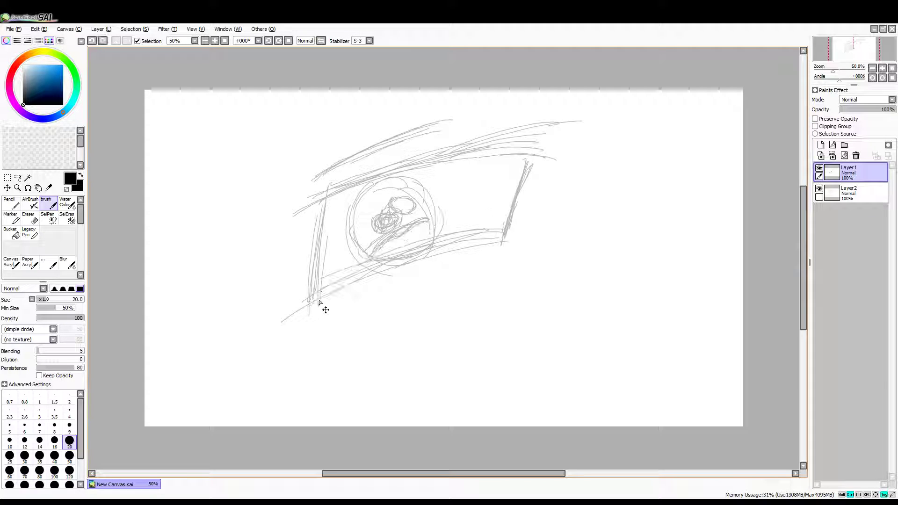
left_click_drag(306, 298, 465, 227)
key("ctrl+z")
left_click_drag(307, 290, 515, 229)
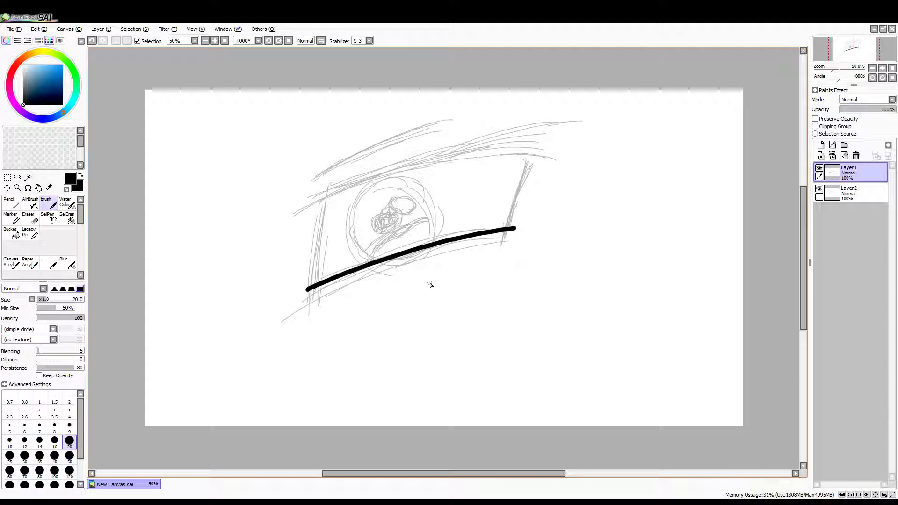
mouse_move(423, 288)
left_mouse_down()
mouse_move(445, 301)
mouse_move(524, 288)
mouse_move(491, 370)
left_mouse_up()
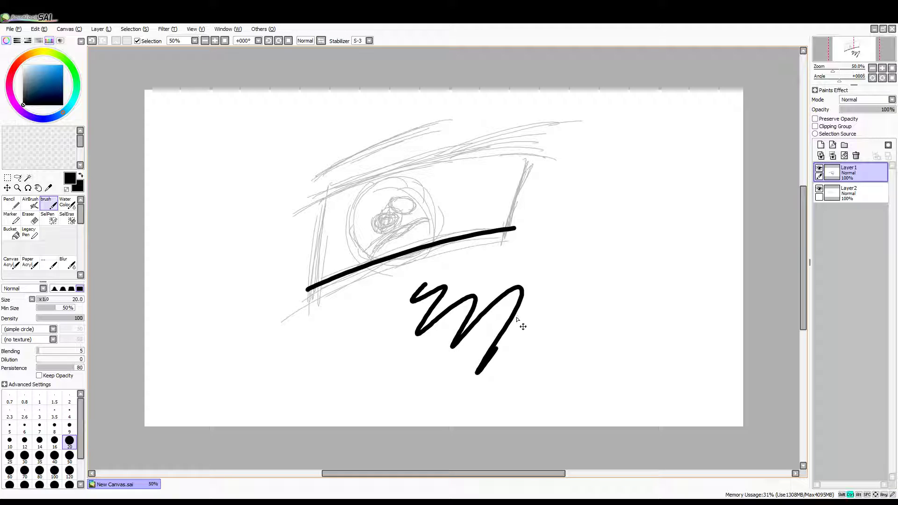
key("ctrl+z")
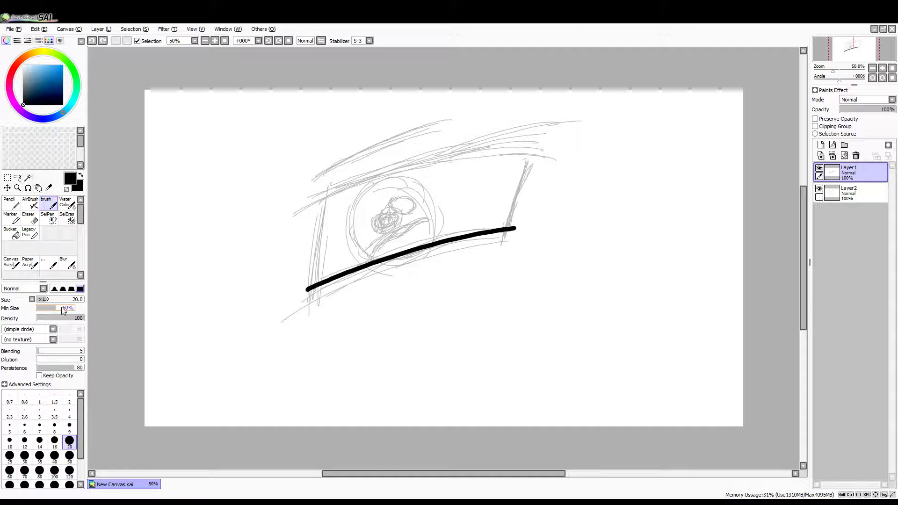
mouse_move(274, 198)
left_mouse_down()
mouse_move(268, 267)
mouse_move(342, 296)
mouse_move(454, 252)
mouse_move(504, 270)
mouse_move(596, 228)
mouse_move(614, 254)
mouse_move(573, 326)
mouse_move(619, 252)
mouse_move(552, 322)
left_mouse_up()
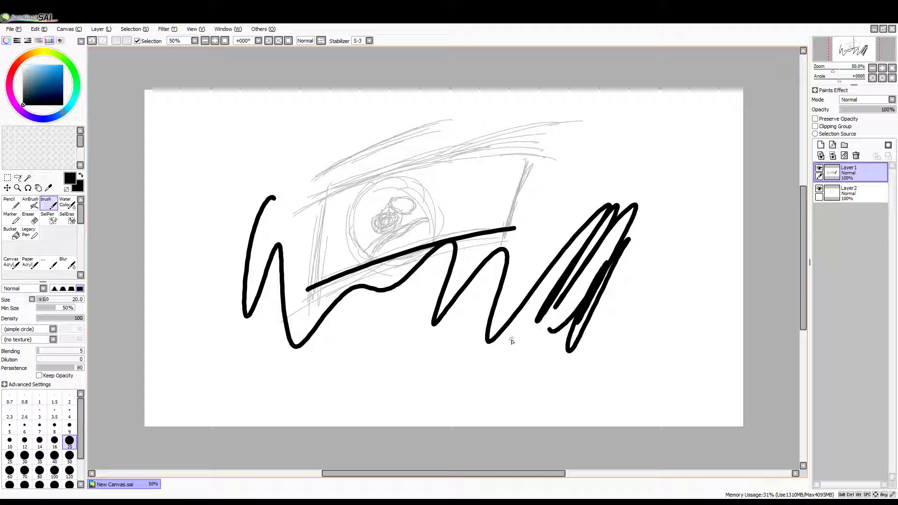
key("ctrl+z")
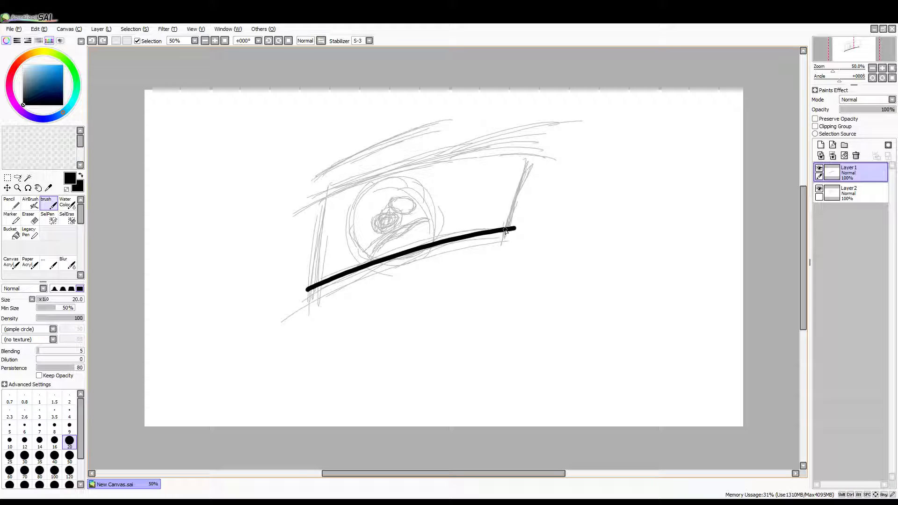
- Ink the eye's right side edge upward from the lower lid line, redoing the stroke to reach the upper lid height
left_click_drag(506, 231, 526, 169)
key("ctrl+z")
left_click_drag(509, 229, 527, 154)
key("ctrl+z")
left_click_drag(507, 231, 538, 141)
- Ink the eye's left side edge and the long upper eyelid line across to the right side edge
mouse_move(316, 288)
left_mouse_down()
mouse_move(322, 190)
mouse_move(525, 111)
left_mouse_up()
key("ctrl+z")
left_click_drag(287, 198, 538, 140)
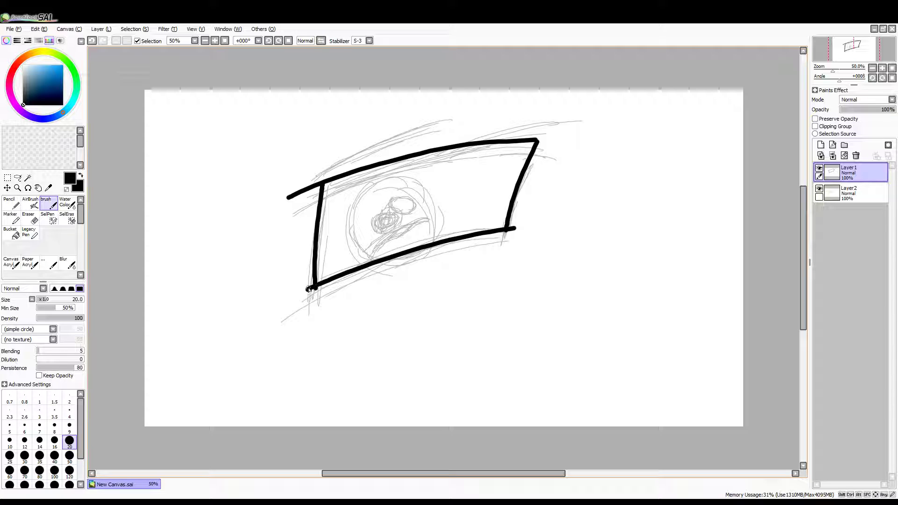
- Erase around the eye's lower left corner to taper the lower lid line's end to a sharp point
key("e")
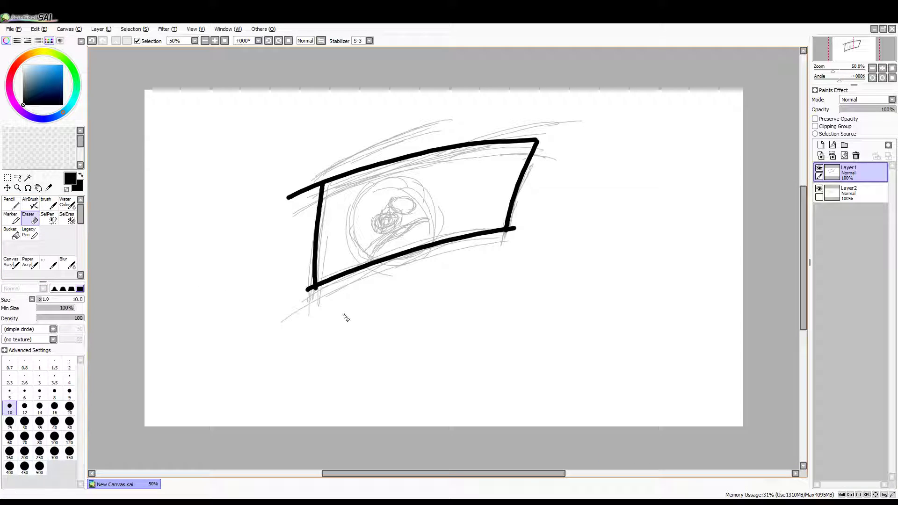
scroll(345, 317, "up", 5)
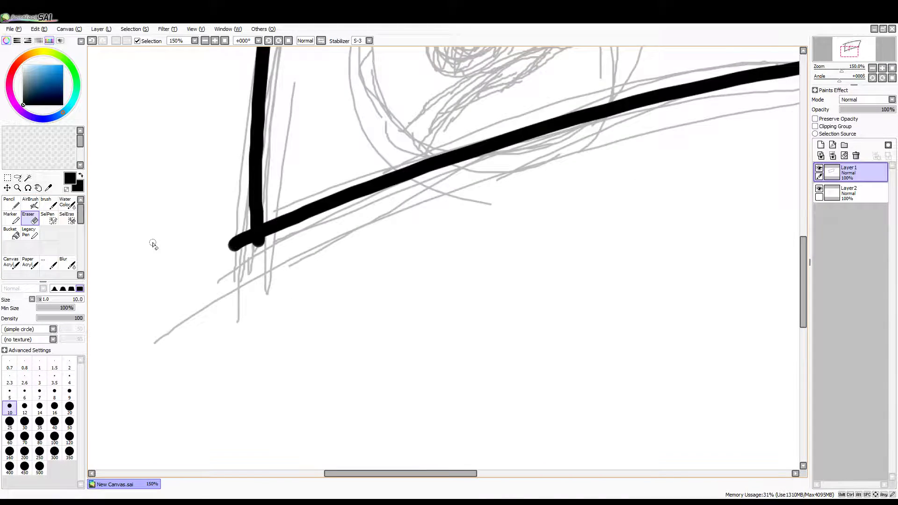
scroll(295, 269, "up", 2)
mouse_move(365, 226)
left_mouse_down()
mouse_move(449, 202)
mouse_move(348, 234)
mouse_move(444, 194)
left_mouse_up()
mouse_move(335, 172)
left_mouse_down()
mouse_move(281, 202)
mouse_move(315, 180)
mouse_move(257, 251)
left_mouse_up()
left_click_drag(309, 187, 248, 288)
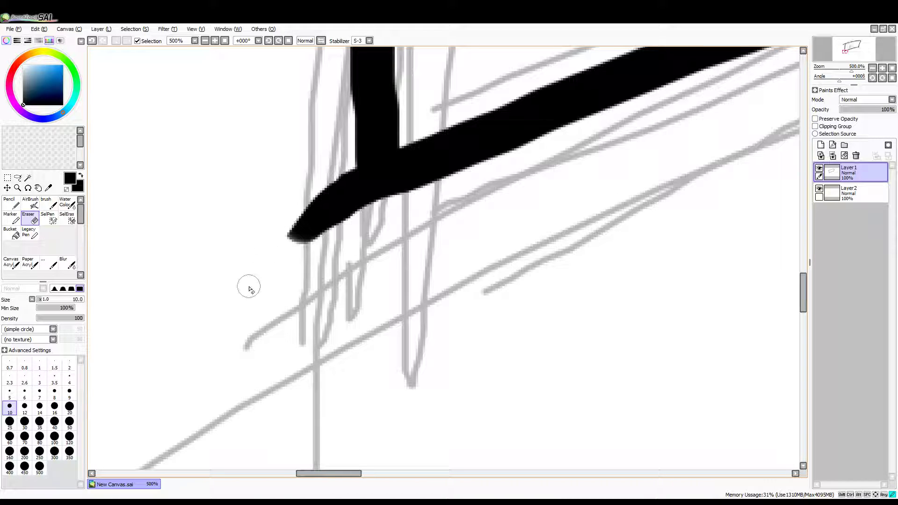
mouse_move(337, 163)
left_mouse_down()
mouse_move(248, 296)
mouse_move(302, 225)
mouse_move(350, 227)
mouse_move(302, 234)
mouse_move(443, 213)
left_mouse_up()
mouse_move(328, 178)
left_mouse_down()
mouse_move(306, 193)
mouse_move(340, 175)
mouse_move(308, 191)
mouse_move(330, 170)
mouse_move(292, 252)
left_mouse_up()
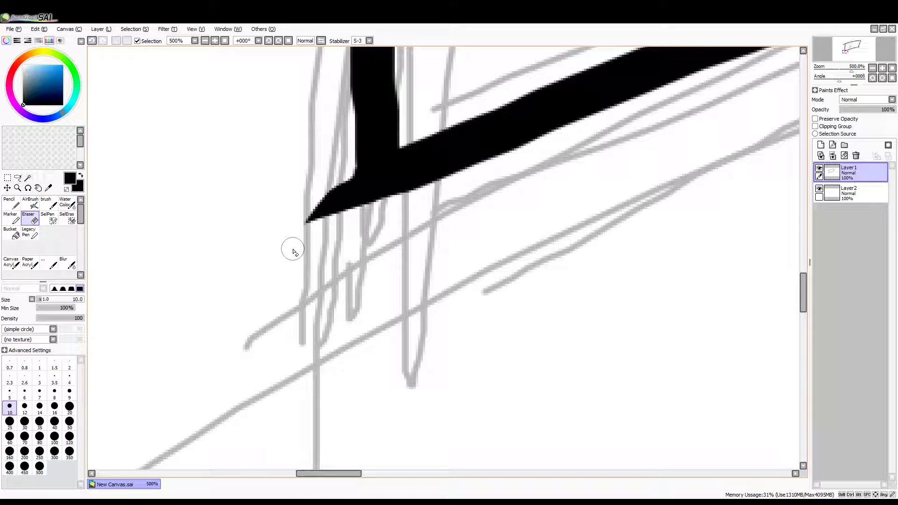
- Erase around the left end of the upper eyelid line to taper it into a sharp point
scroll(663, 348, "down", 5)
scroll(621, 173, "up", 4)
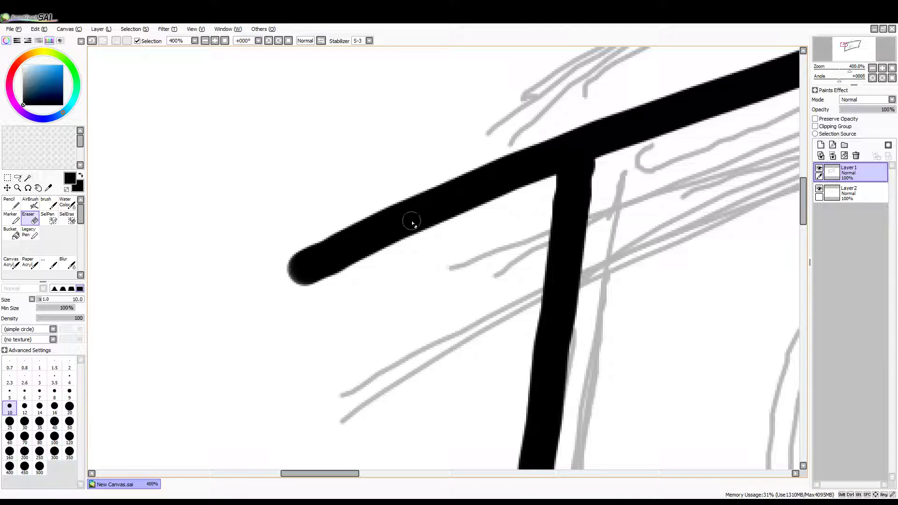
mouse_move(352, 197)
left_mouse_down()
mouse_move(330, 214)
mouse_move(387, 184)
mouse_move(262, 272)
mouse_move(335, 233)
mouse_move(294, 279)
left_mouse_up()
left_click_drag(412, 197, 299, 290)
left_click_drag(374, 225, 267, 313)
left_click_drag(374, 225, 302, 311)
left_click_drag(346, 266, 511, 137)
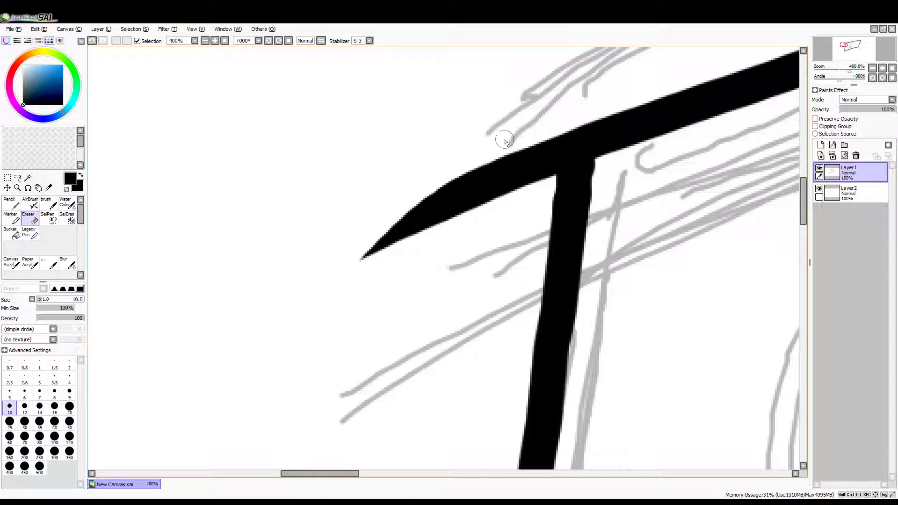
- Erase the stub beneath the lower right corner and taper the lower lid line's right end to a point
scroll(262, 433, "down", 6)
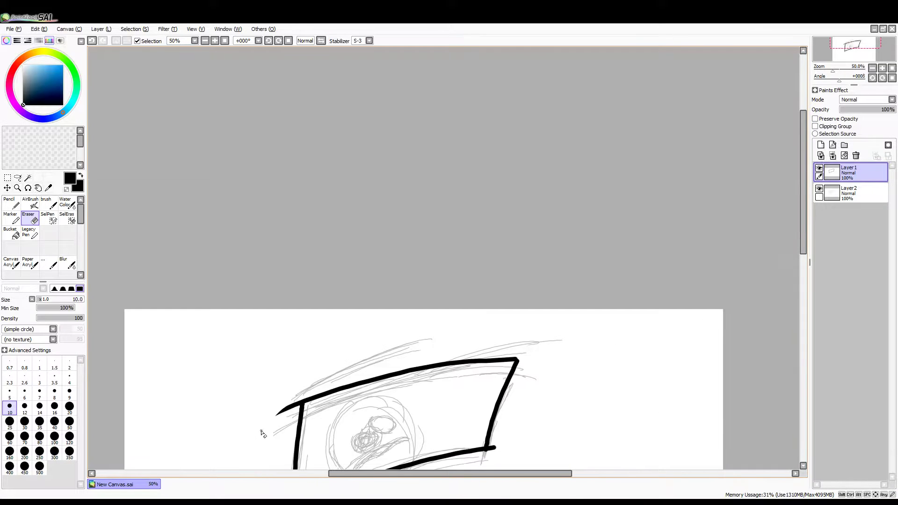
scroll(497, 263, "down", 1)
scroll(482, 381, "up", 7)
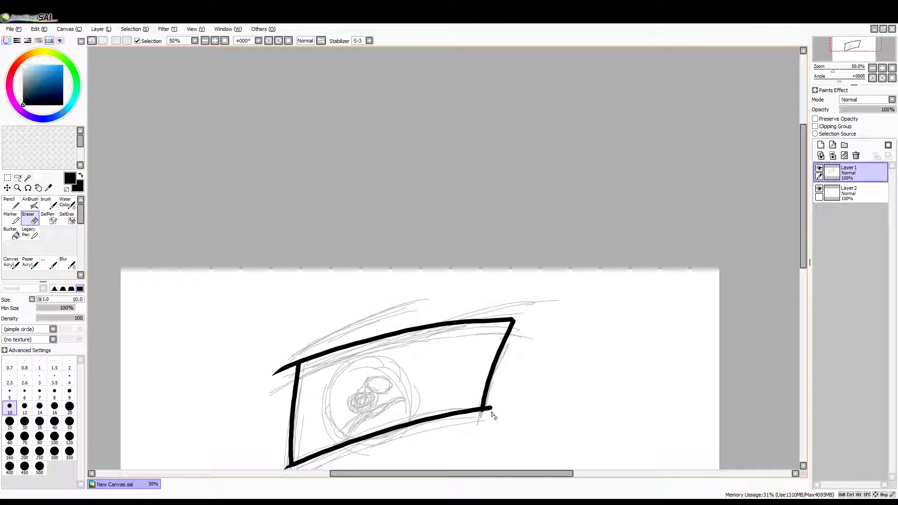
scroll(482, 381, "up", 2)
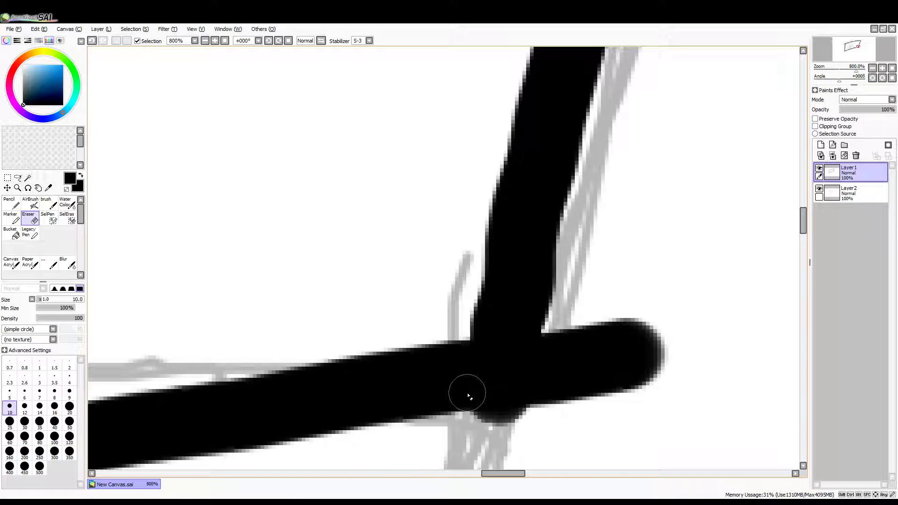
mouse_move(477, 420)
left_mouse_down()
mouse_move(486, 443)
mouse_move(476, 439)
mouse_move(520, 426)
mouse_move(463, 436)
mouse_move(528, 432)
mouse_move(480, 433)
left_mouse_up()
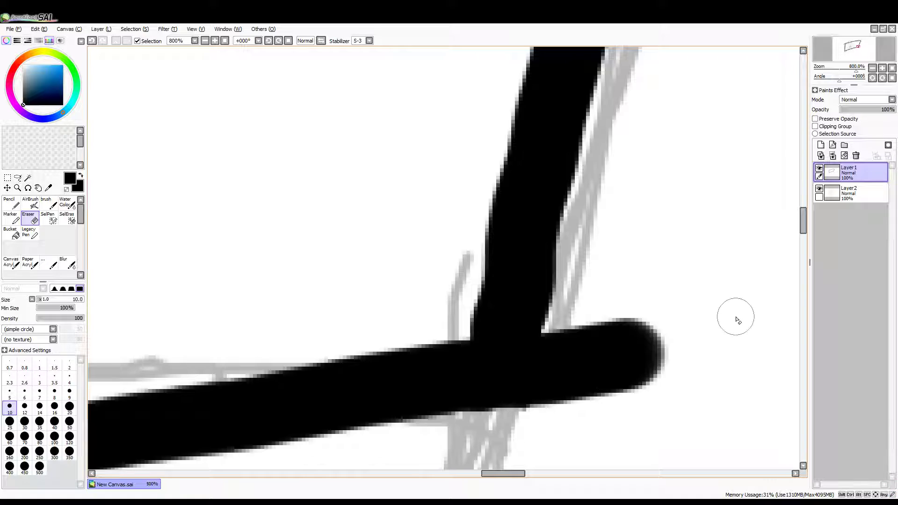
mouse_move(595, 317)
left_mouse_down()
mouse_move(720, 330)
mouse_move(596, 326)
mouse_move(780, 374)
left_mouse_up()
mouse_move(569, 317)
left_mouse_down()
mouse_move(714, 376)
mouse_move(697, 380)
mouse_move(630, 335)
left_mouse_up()
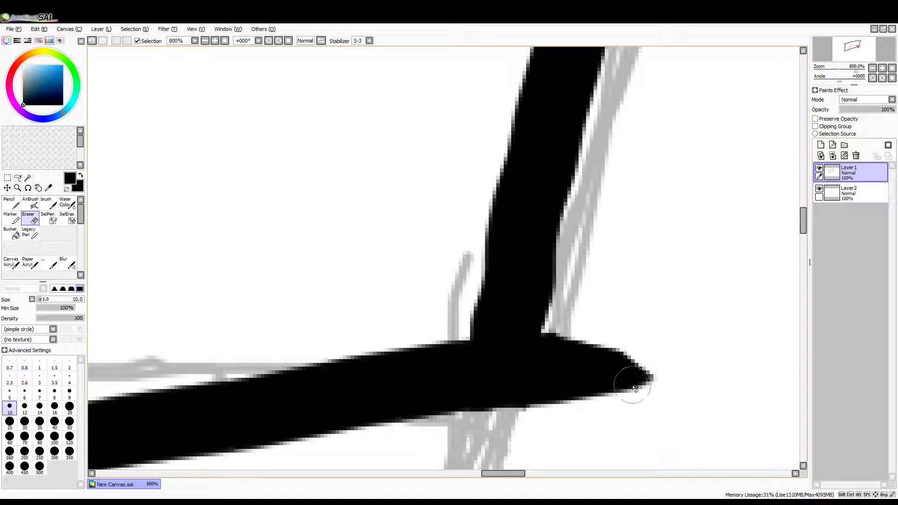
mouse_move(597, 408)
left_mouse_down()
mouse_move(561, 416)
mouse_move(824, 360)
left_mouse_up()
left_click_drag(537, 419, 731, 377)
left_click_drag(585, 326, 794, 411)
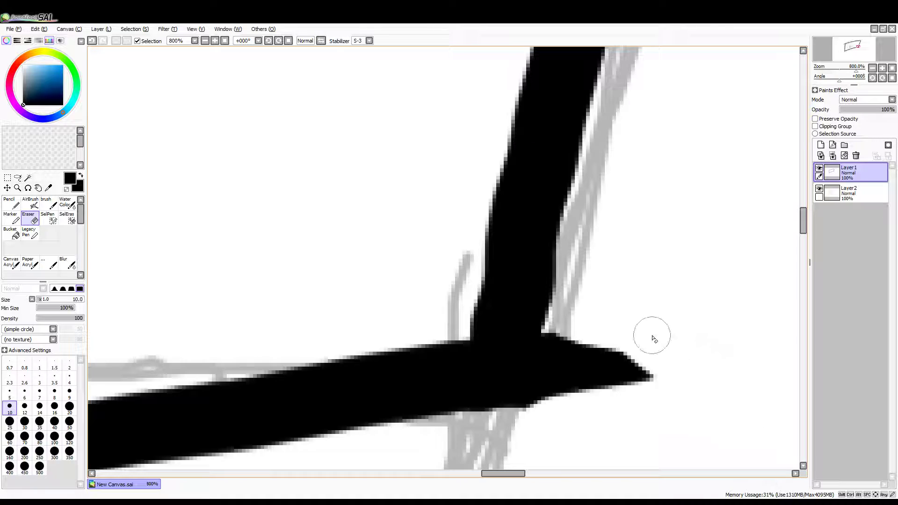
left_click_drag(586, 327, 795, 417)
mouse_move(595, 325)
left_mouse_down()
mouse_move(601, 341)
mouse_move(567, 326)
left_mouse_up()
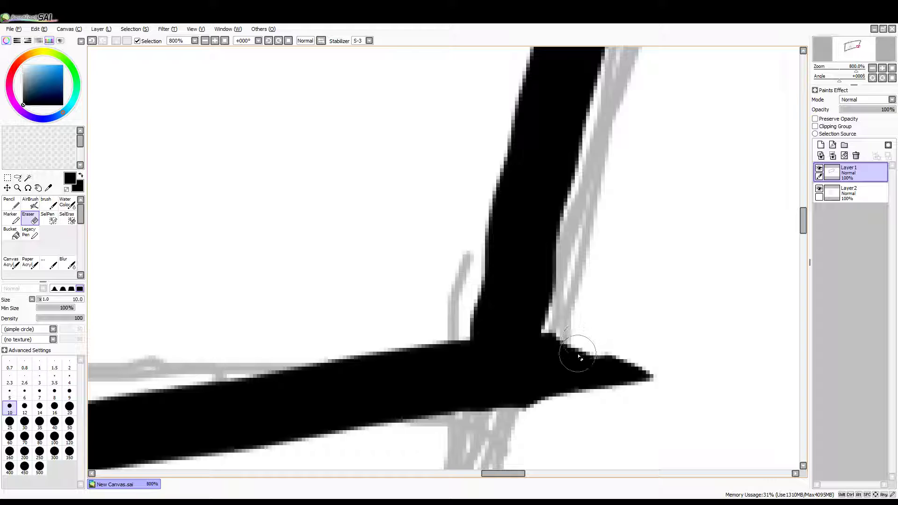
key("ctrl+z")
- Thin the right side edge by erasing along both of its sides just above the lower right corner
mouse_move(574, 328)
left_mouse_down()
mouse_move(622, 338)
mouse_move(555, 330)
mouse_move(584, 255)
mouse_move(568, 262)
mouse_move(551, 319)
mouse_move(586, 193)
mouse_move(554, 297)
mouse_move(611, 161)
left_mouse_up()
left_click_drag(455, 289, 528, 87)
key("ctrl+z")
mouse_move(461, 218)
left_mouse_down()
mouse_move(493, 84)
mouse_move(487, 121)
mouse_move(504, 117)
mouse_move(538, 56)
left_mouse_up()
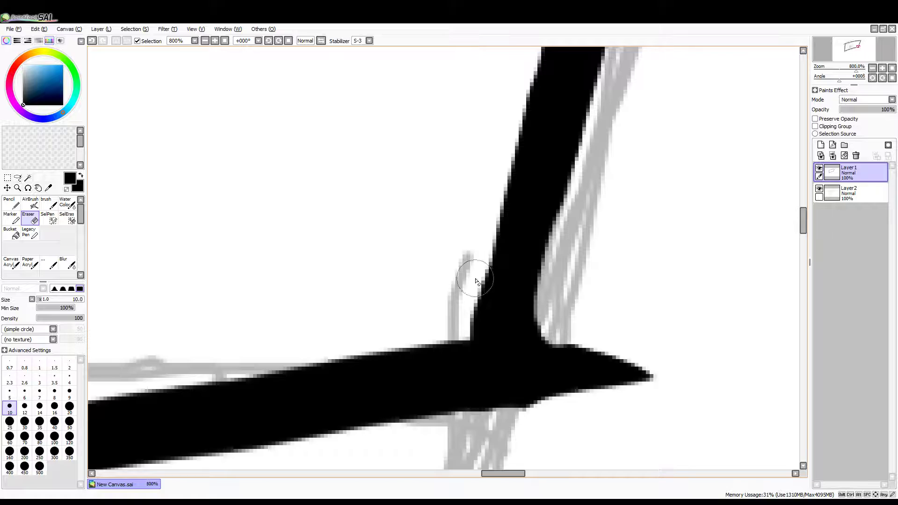
scroll(393, 355, "down", 10)
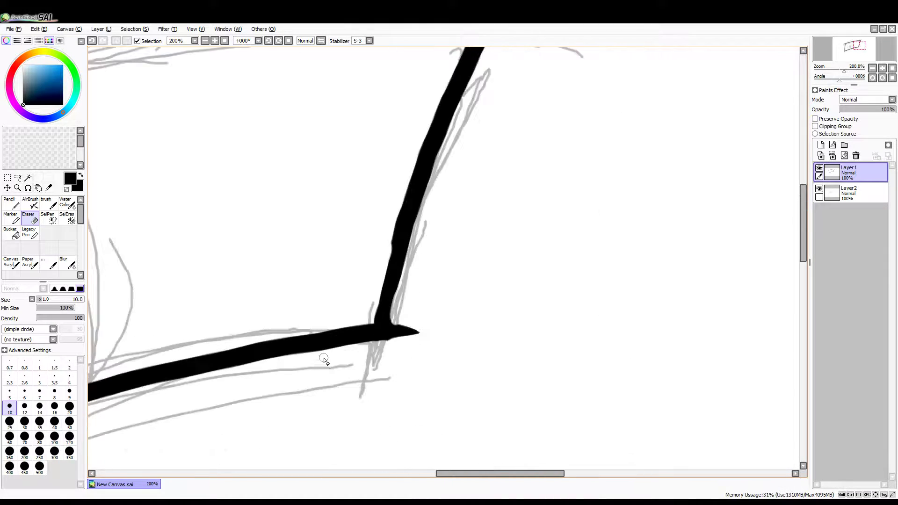
- Fill in and round off the eye outline's upper right corner with the size 20 brush
scroll(411, 275, "up", 10)
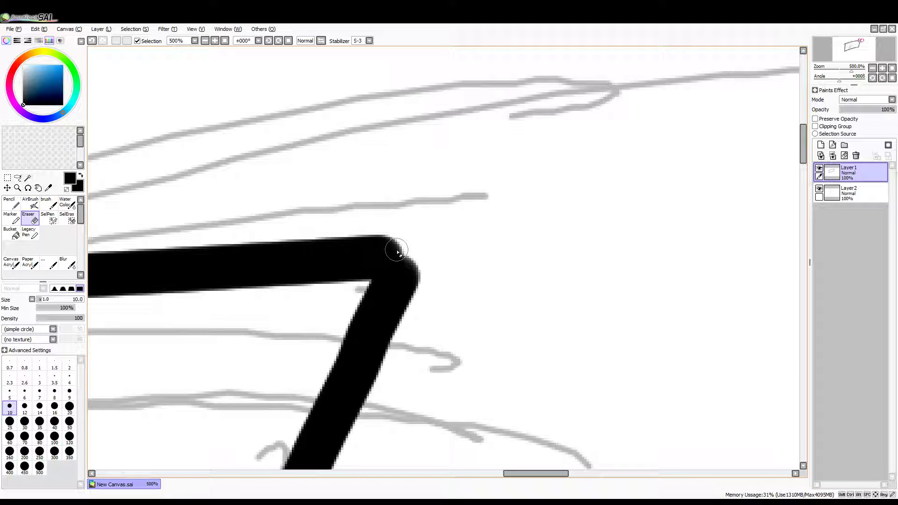
left_click(47, 204)
left_click_drag(395, 264, 381, 265)
scroll(645, 290, "down", 4)
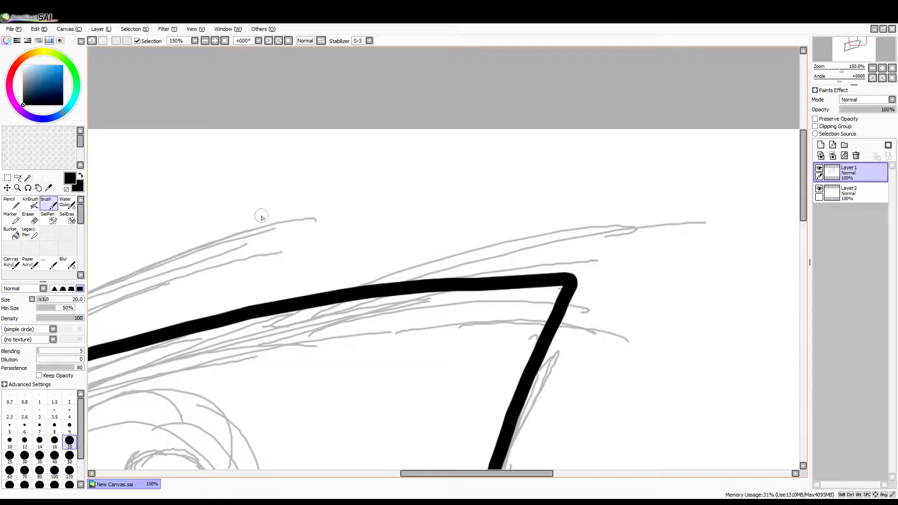
- Try inking the iris's left and right arcs rising from the lower lid line
scroll(338, 163, "down", 3)
scroll(298, 262, "up", 4)
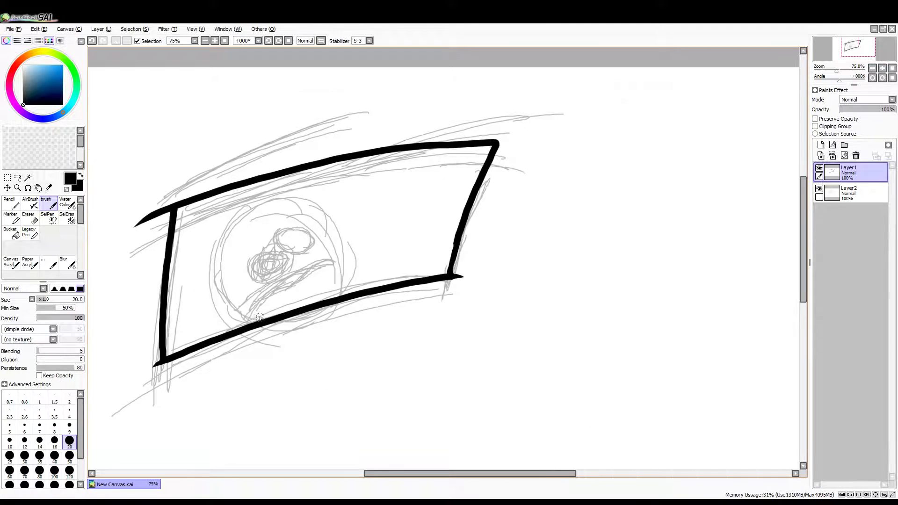
mouse_move(280, 345)
left_mouse_down()
mouse_move(134, 176)
mouse_move(159, 94)
left_mouse_up()
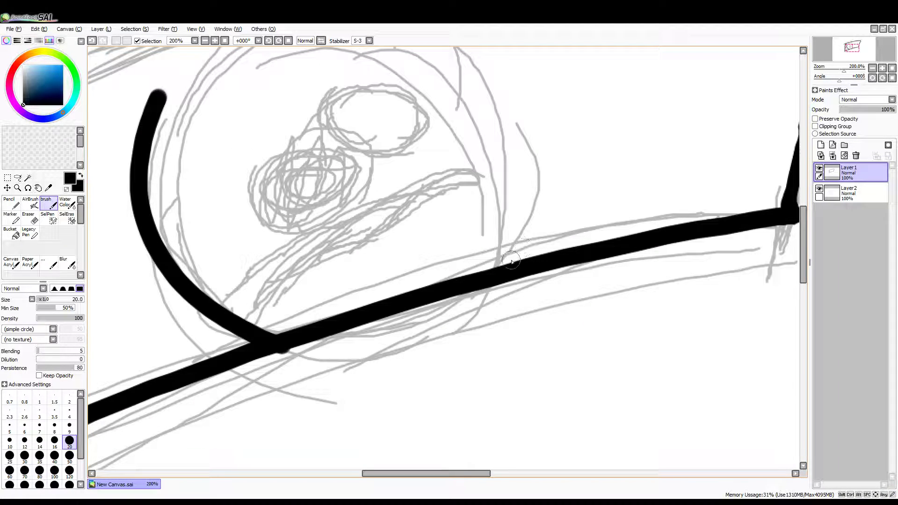
left_click_drag(514, 260, 374, 56)
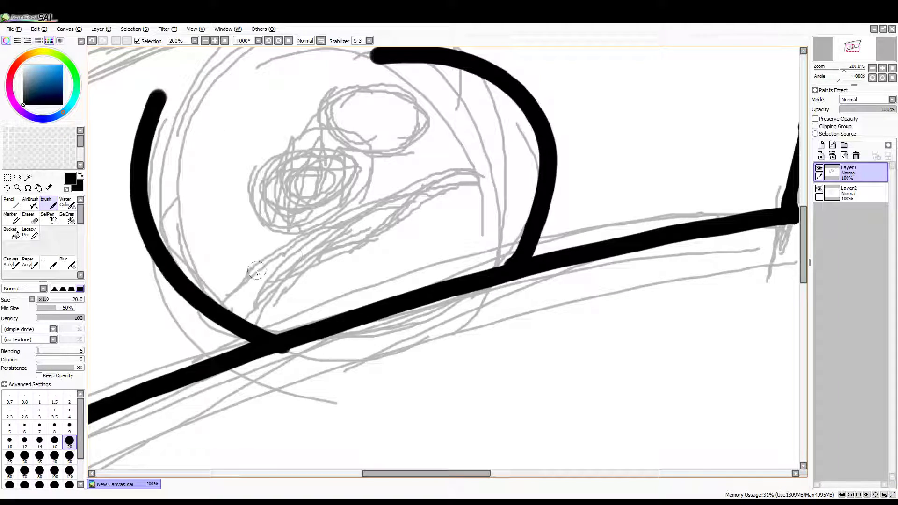
key("ctrl+z")
- Try inking a taller left iris arc between both lid lines, plus a right arc curving over the iris sketch
key("ctrl+z")
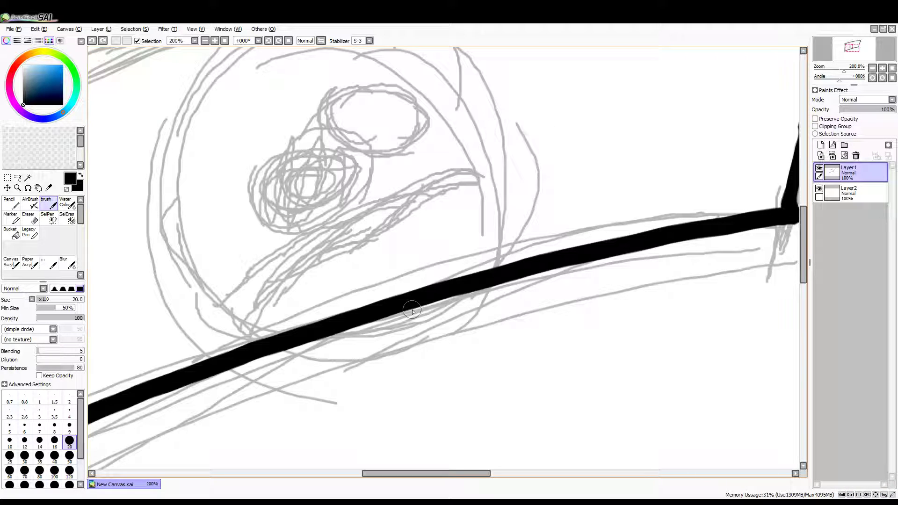
scroll(461, 371, "down", 2)
mouse_move(326, 178)
left_mouse_down()
mouse_move(382, 381)
mouse_move(354, 163)
left_mouse_up()
key("ctrl+z")
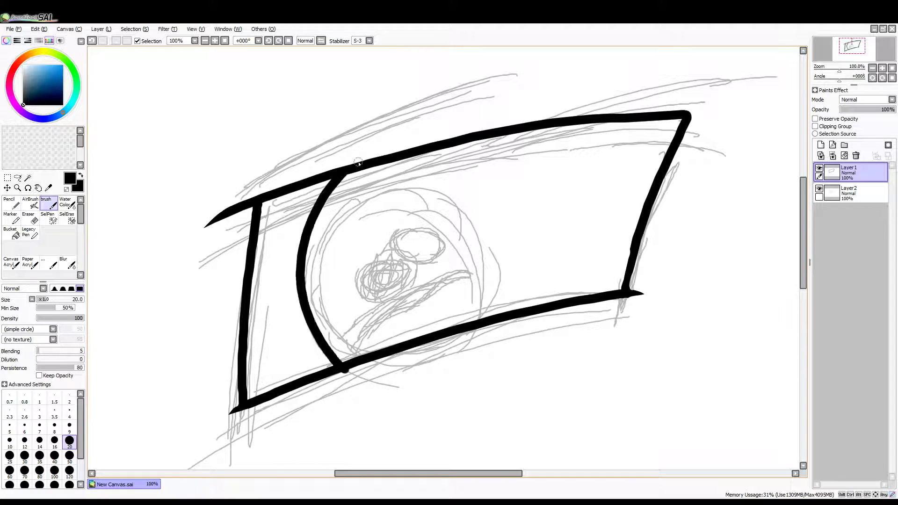
mouse_move(482, 323)
left_mouse_down()
mouse_move(510, 206)
mouse_move(414, 213)
left_mouse_up()
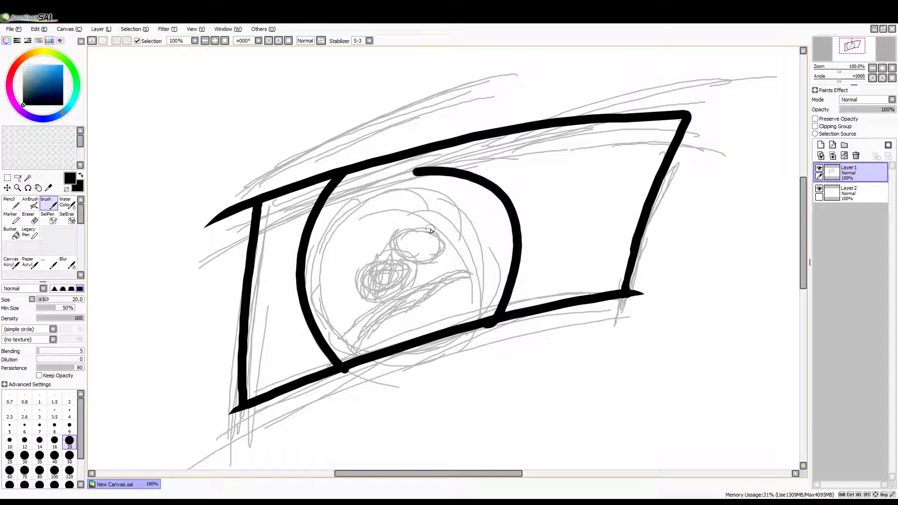
key("ctrl+z")
left_click_drag(489, 317, 369, 217)
key("ctrl+z")
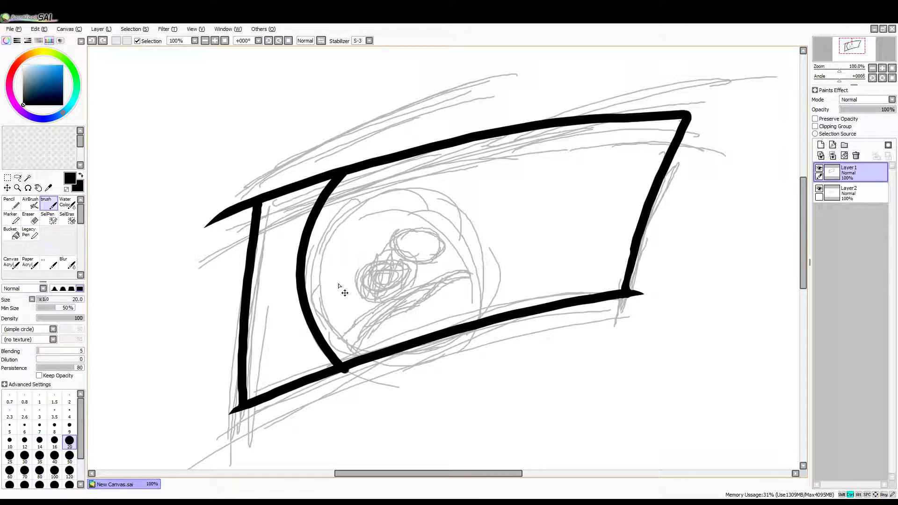
- Undo the tall left iris arc and try different curves starting at the lower lid line
key("ctrl+z")
left_click_drag(345, 369, 400, 168)
key("ctrl+z")
mouse_move(336, 366)
left_mouse_down()
mouse_move(307, 211)
mouse_move(490, 294)
mouse_move(488, 306)
mouse_move(261, 323)
left_mouse_up()
key("ctrl+z")
key("ctrl+z")
mouse_move(320, 371)
left_mouse_down()
mouse_move(321, 270)
mouse_move(524, 386)
left_mouse_up()
- Ink the iris's left arc from the lower lid line up to a free end just below the upper lid
key("ctrl+z")
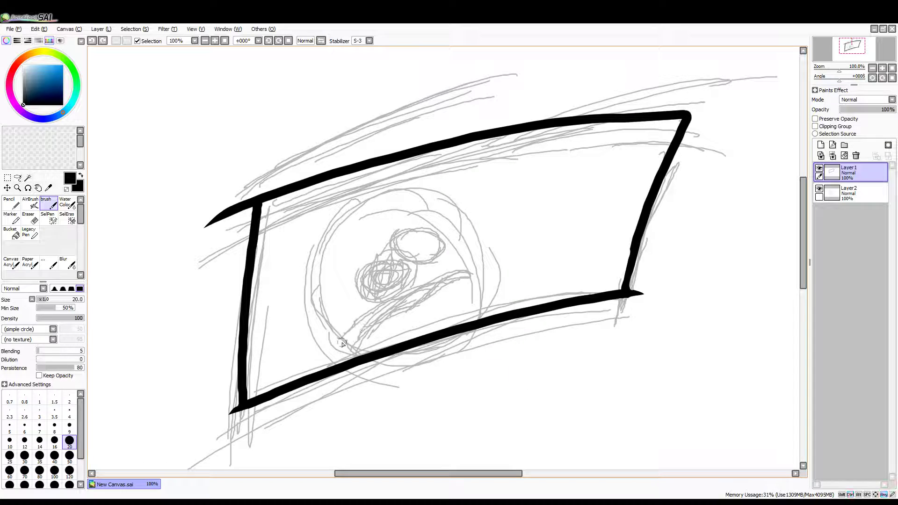
mouse_move(340, 368)
left_mouse_down()
mouse_move(322, 229)
mouse_move(334, 224)
left_mouse_up()
key("ctrl+z")
left_click_drag(342, 367, 357, 202)
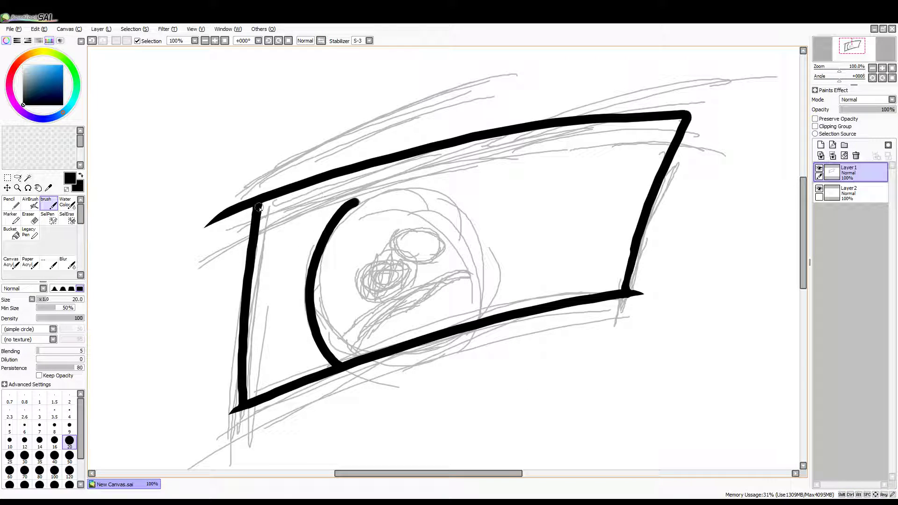
- Select the left iris arc with a freehand Lasso, leaving the upper lid line outside the selection
left_click(17, 178)
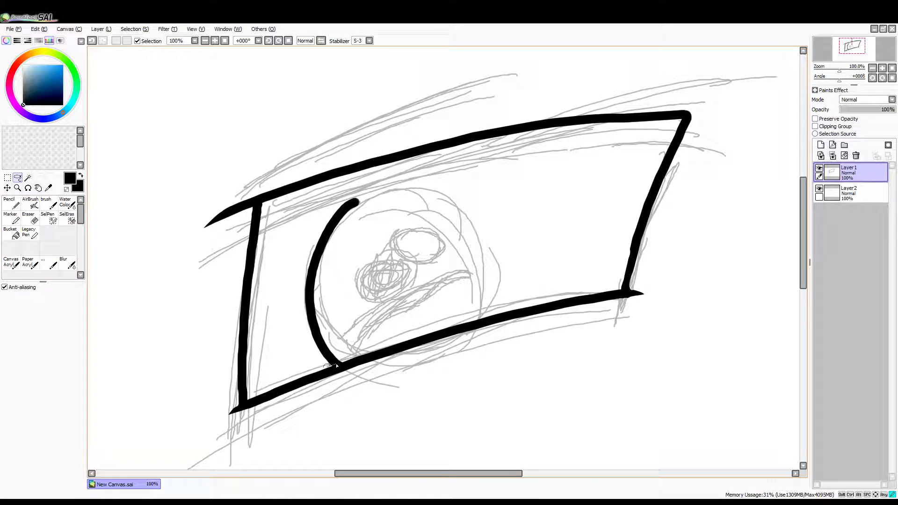
mouse_move(345, 362)
left_mouse_down()
mouse_move(367, 330)
mouse_move(410, 227)
left_mouse_up()
left_click_drag(331, 195, 323, 363)
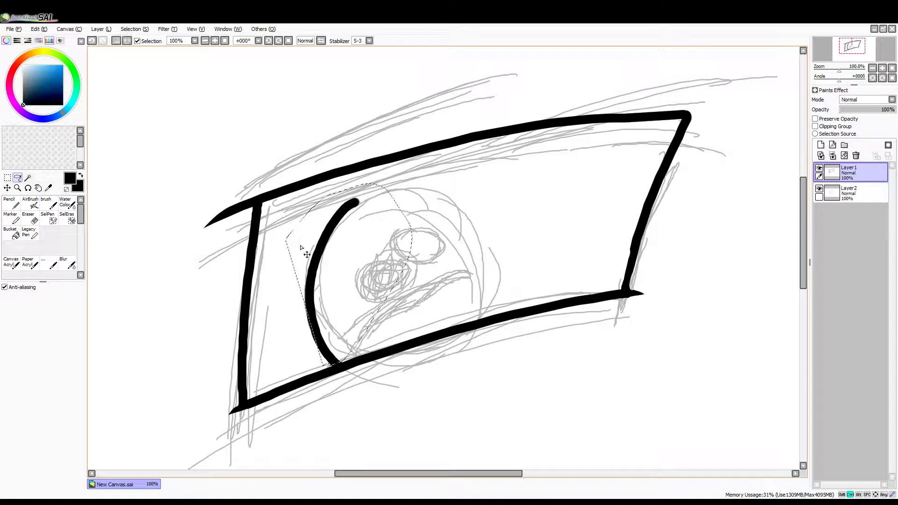
left_click(419, 250)
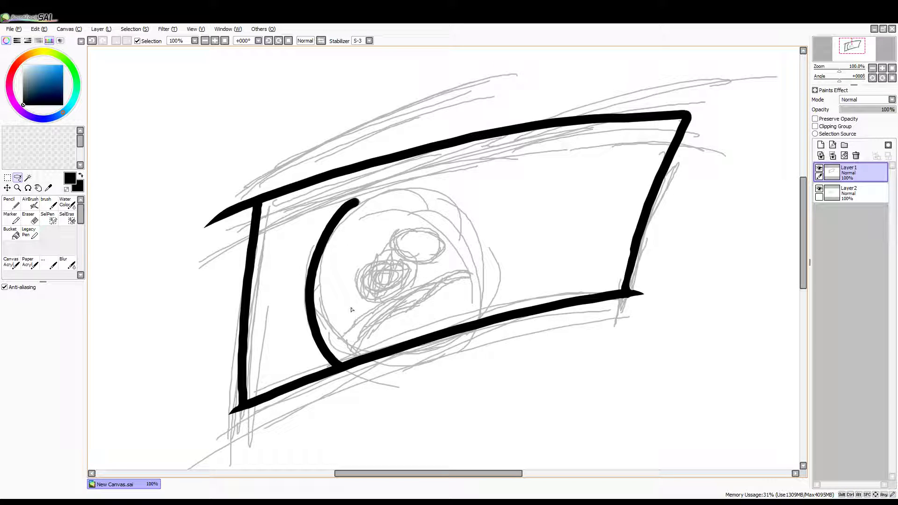
mouse_move(372, 191)
left_mouse_down()
mouse_move(328, 203)
mouse_move(288, 278)
left_mouse_up()
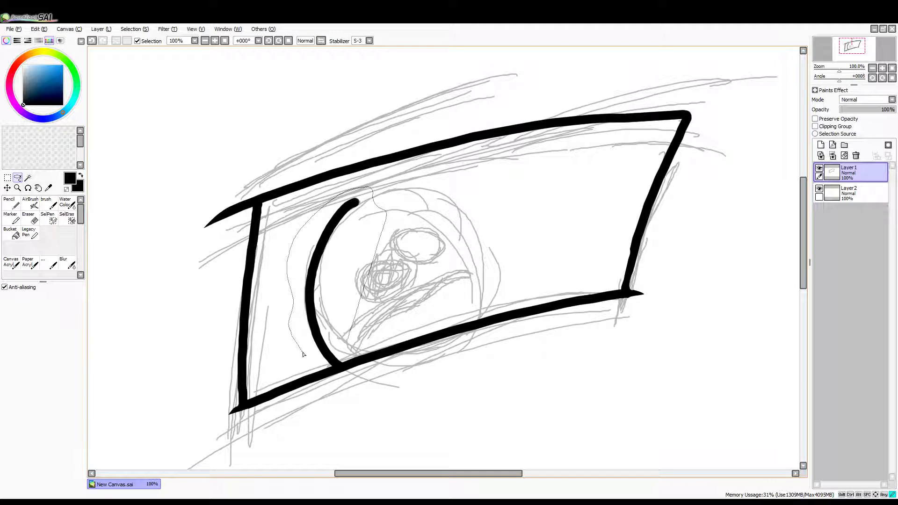
left_click_drag(318, 368, 328, 368)
left_click_drag(331, 368, 353, 353)
- Copy the left iris arc onto a new layer and move the copy to the middle of the iris
key("ctrl+c")
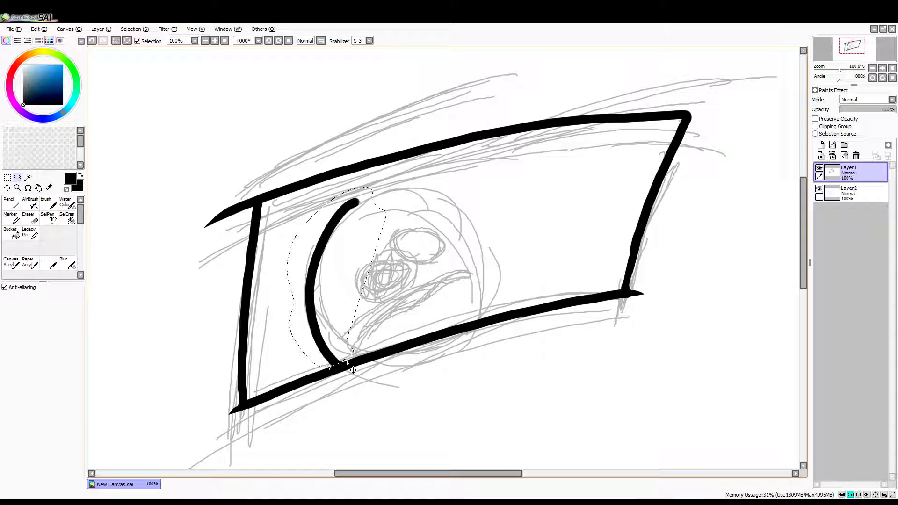
key("ctrl+v")
key("ctrl+t")
left_click_drag(335, 275, 422, 254)
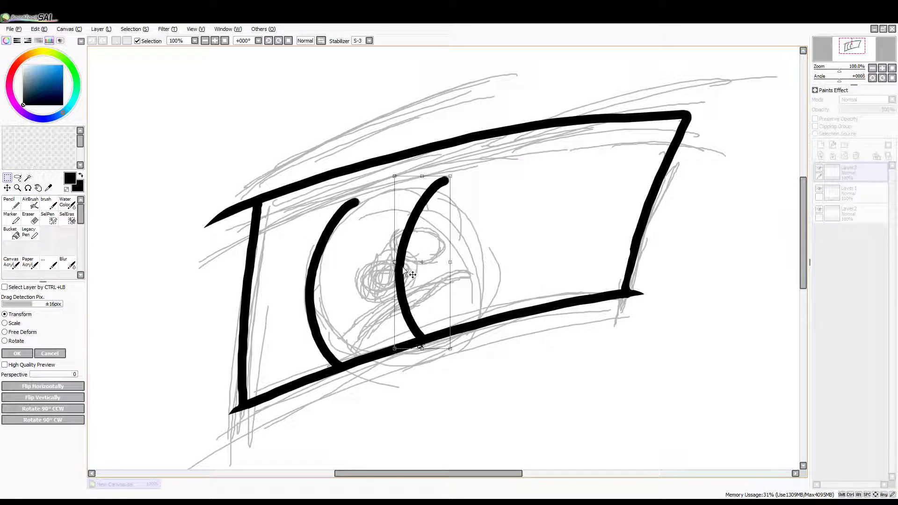
key("Return")
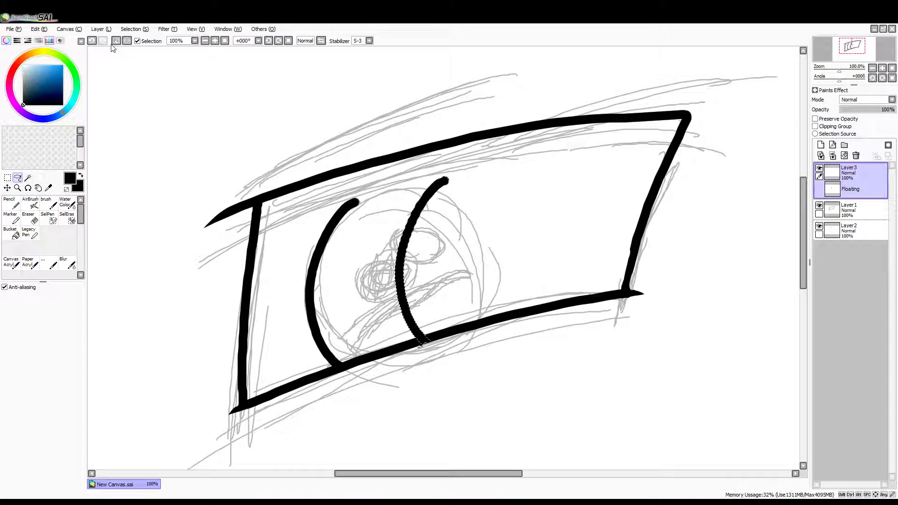
- Flip the copied arc horizontally, then rotate, shorten and position it as the iris's right side ending on the lower lid line
left_click(103, 29)
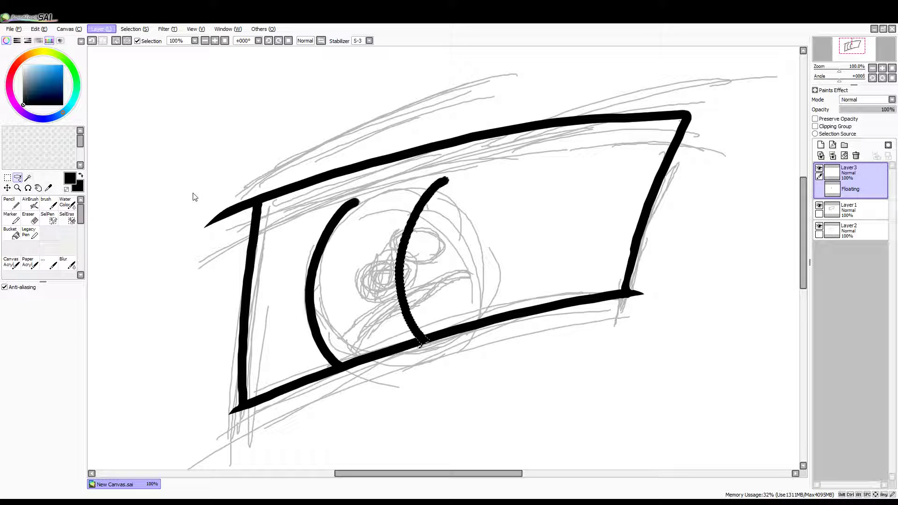
key("h")
key("ctrl+t")
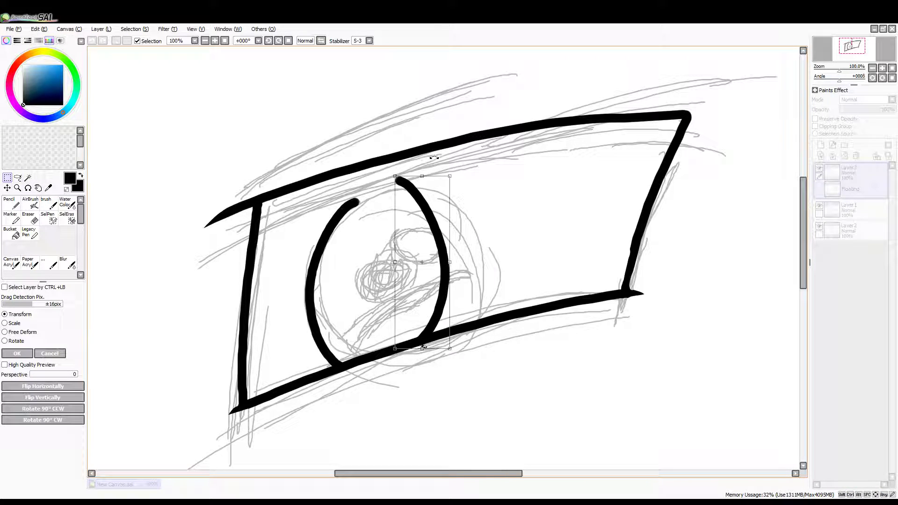
left_click_drag(434, 158, 418, 157)
left_click_drag(423, 265, 462, 248)
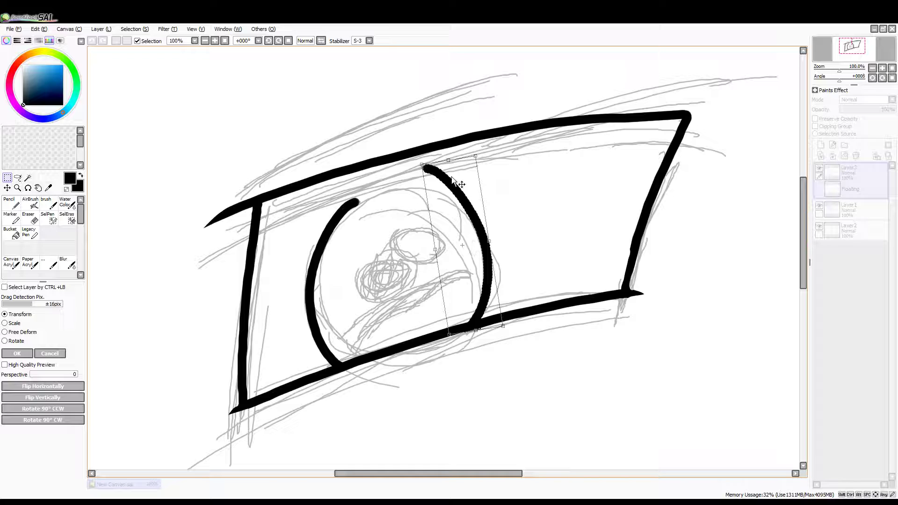
left_click_drag(448, 160, 452, 182)
left_click_drag(453, 222, 452, 225)
left_click_drag(450, 184, 453, 191)
key("Return")
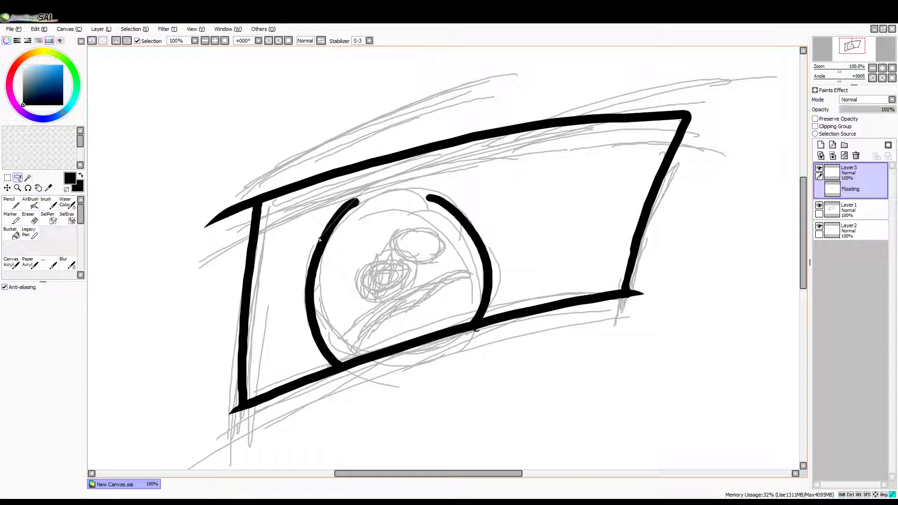
- Lasso the original left iris arc from its upper end down to the lower lid line
left_click_drag(376, 195, 355, 298)
left_click_drag(345, 341, 344, 365)
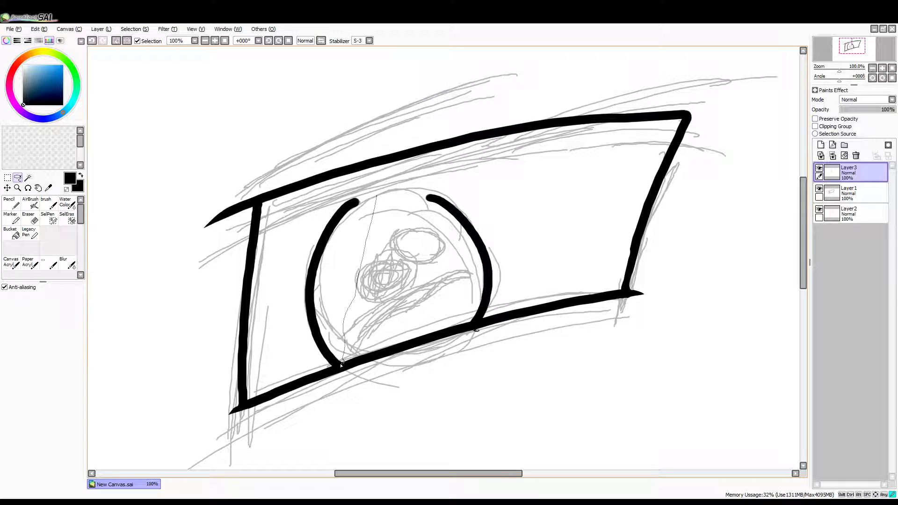
left_click_drag(331, 367, 294, 332)
left_click_drag(336, 195, 374, 198)
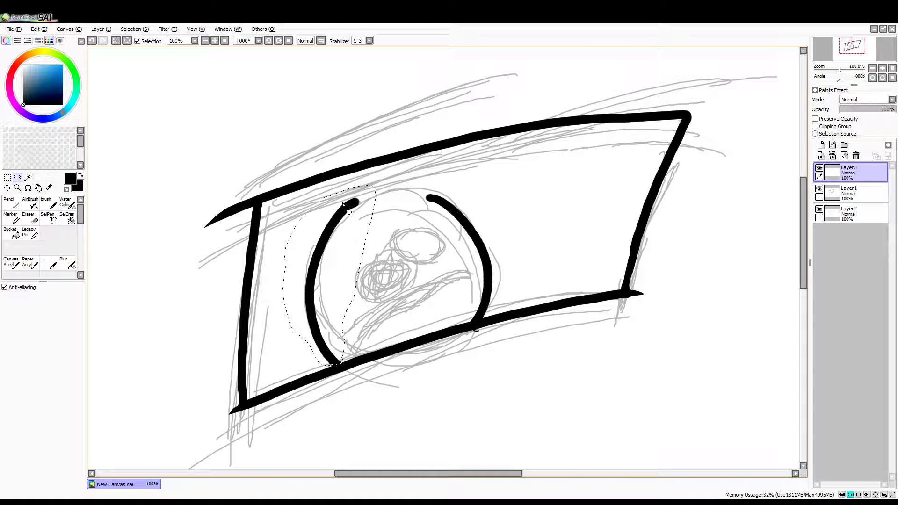
- Transform the selected left arc on Layer1, lowering its upper end while keeping its base on the lower lid line
key("ctrl+t")
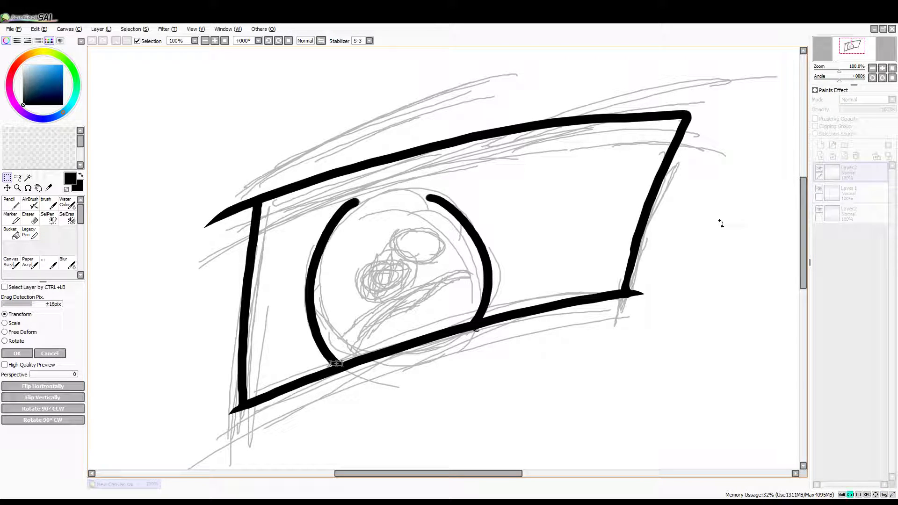
key("Return")
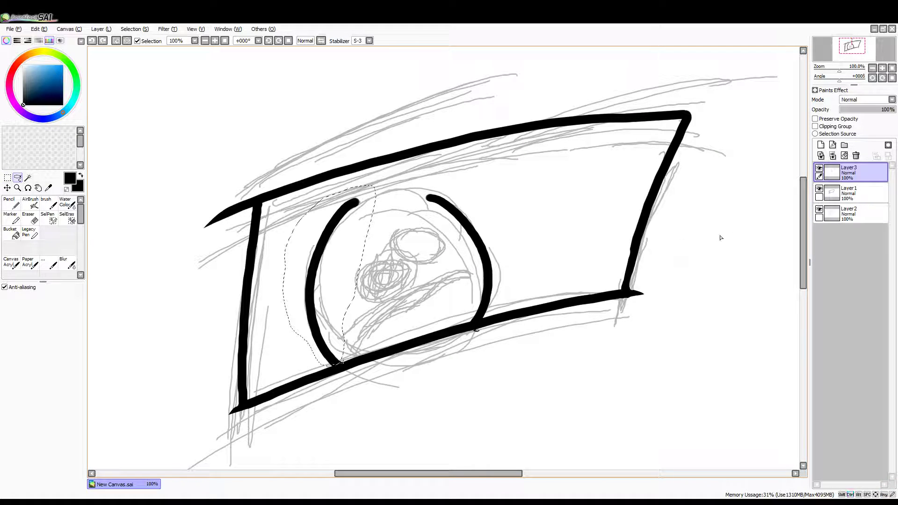
left_click(849, 191)
key("ctrl+t")
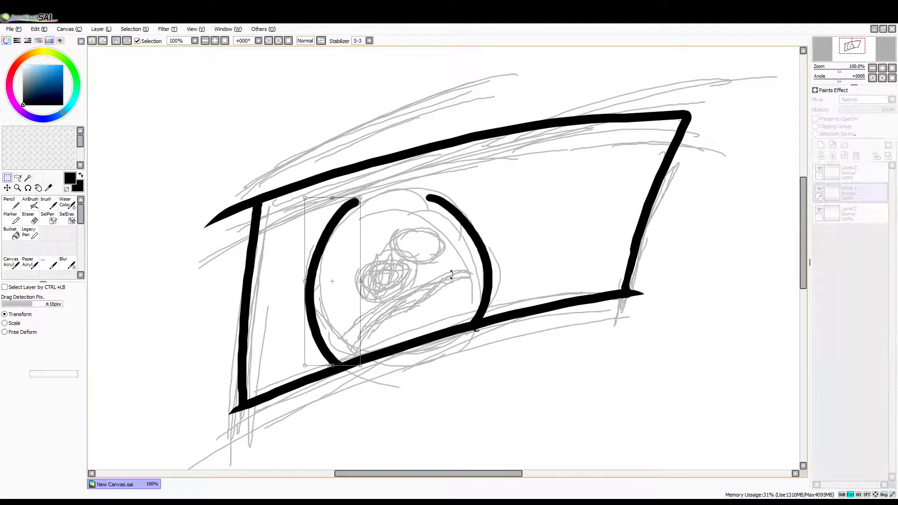
left_click_drag(332, 196, 331, 216)
key("Return")
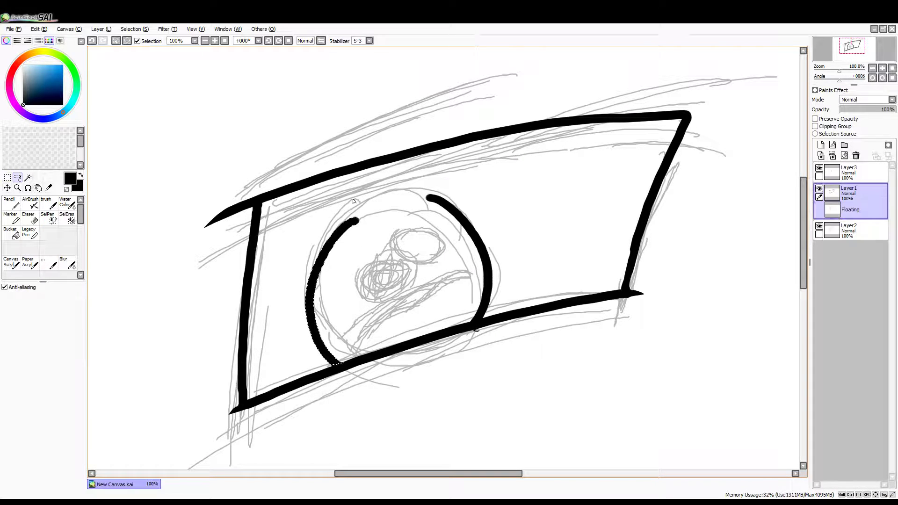
- Clear the selection around the left iris arc and return to the size 20 brush
left_click(52, 207)
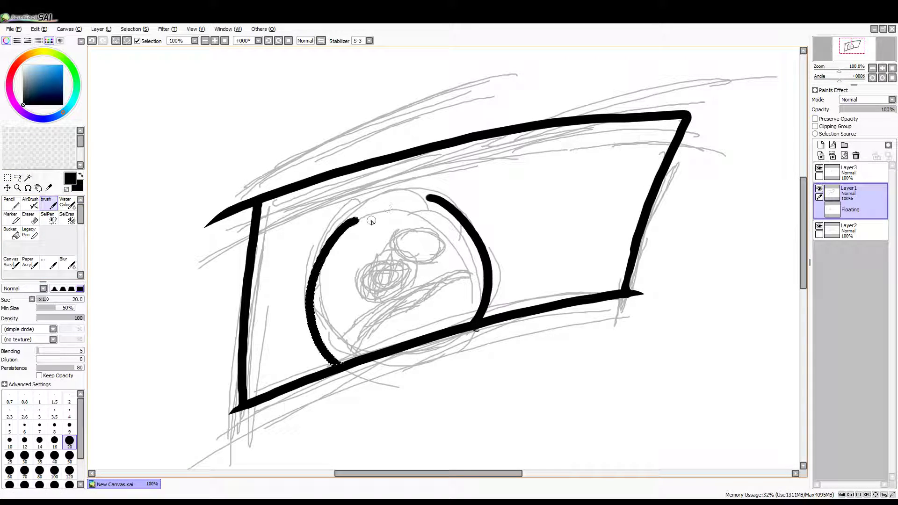
left_click_drag(354, 222, 405, 207)
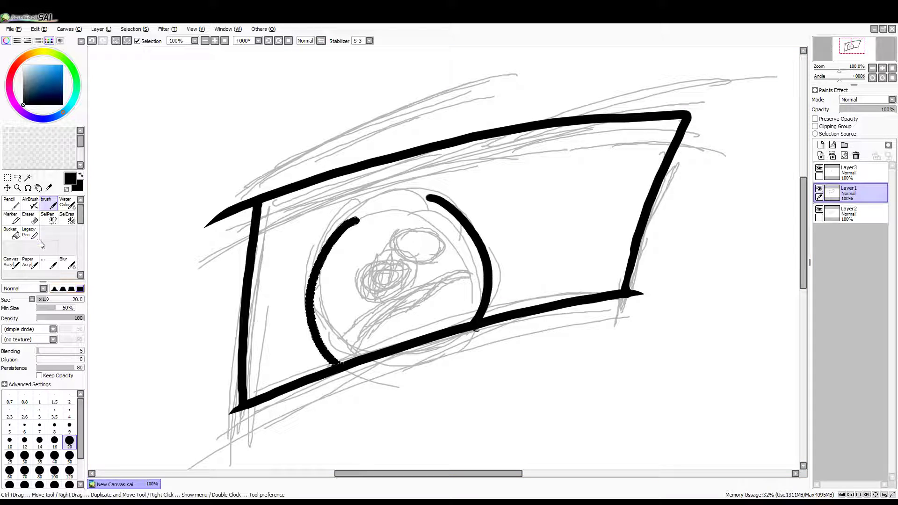
left_click(17, 178)
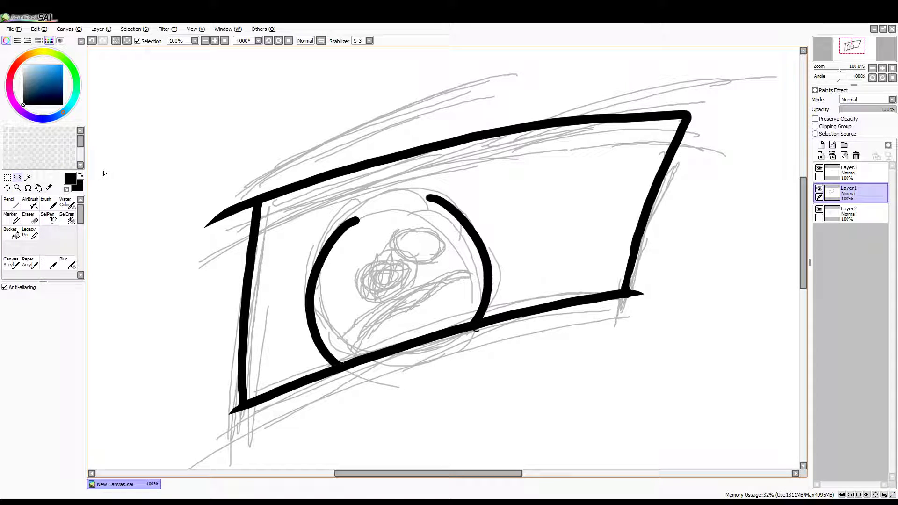
left_click(47, 203)
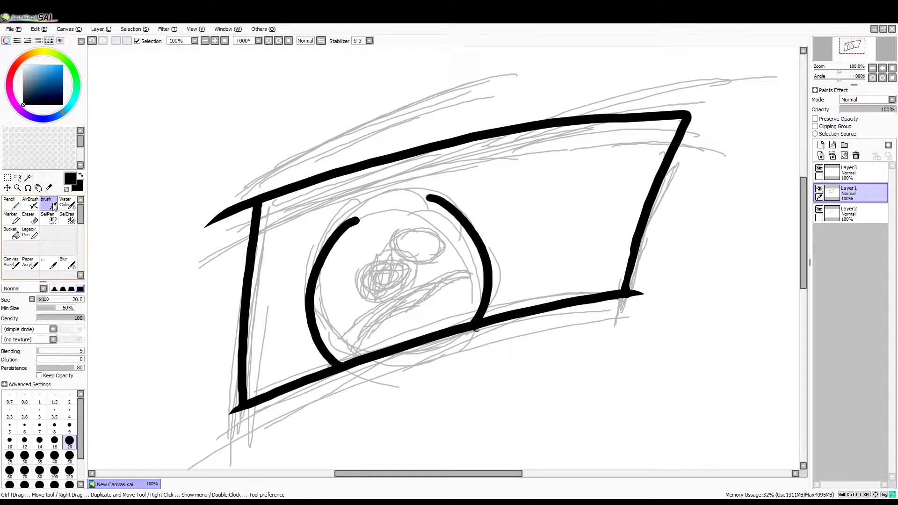
- Ink the iris's top edge to join the upper ends of the left and right arcs, redoing unsatisfactory strokes
left_click_drag(353, 222, 427, 193)
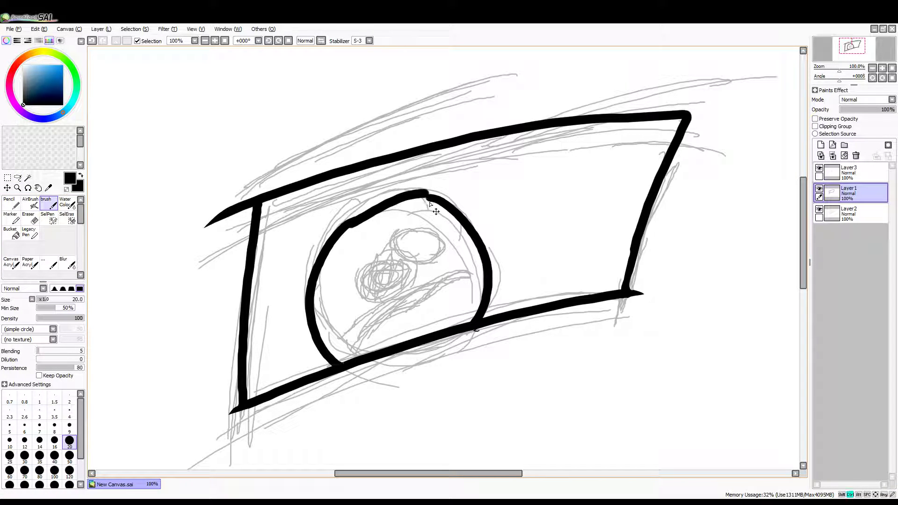
key("ctrl+z")
mouse_move(429, 198)
left_mouse_down()
mouse_move(356, 232)
mouse_move(413, 195)
mouse_move(446, 201)
mouse_move(414, 197)
mouse_move(358, 231)
mouse_move(394, 201)
mouse_move(451, 196)
left_mouse_up()
key("ctrl+z")
key("ctrl+z")
key("ctrl+z")
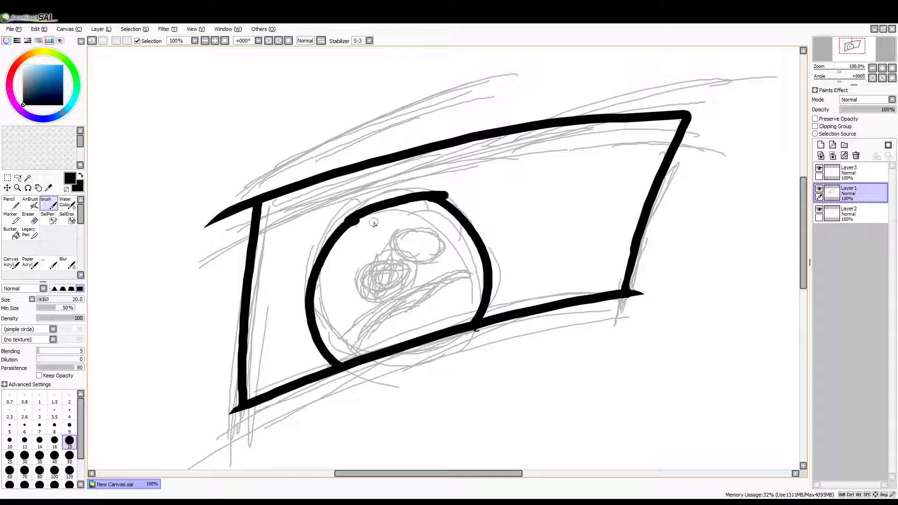
- Ink over the joint between the iris's left arc and its top edge, redoing the first stroke
left_click_drag(370, 215, 406, 206)
key("ctrl+z")
left_click_drag(354, 225, 385, 211)
- Erase the excess ink along the iris's top edge with the size 10 eraser to leave an even curve
left_click(29, 218)
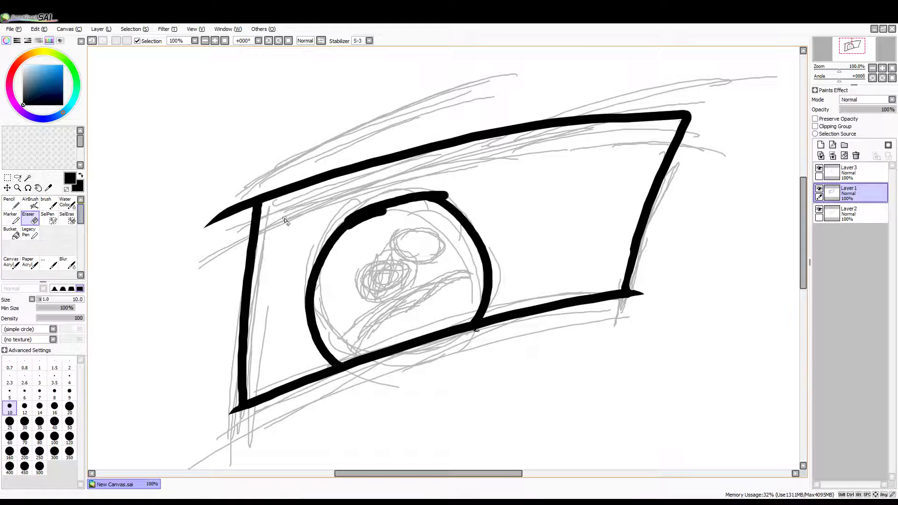
mouse_move(334, 223)
left_mouse_down()
mouse_move(376, 198)
mouse_move(406, 189)
mouse_move(355, 211)
mouse_move(431, 190)
left_mouse_up()
key("ctrl+z")
left_click_drag(349, 216, 419, 186)
left_click_drag(361, 204, 478, 179)
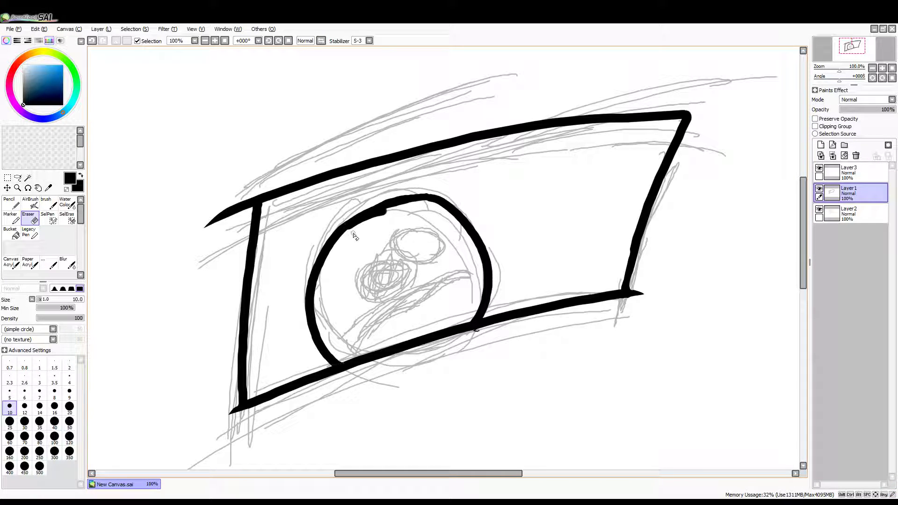
mouse_move(370, 221)
left_mouse_down()
mouse_move(397, 212)
mouse_move(348, 231)
left_mouse_up()
key("ctrl+z")
key("ctrl+z")
- Draw a solid black rounded pupil over the sketched one with the size 20 brush, replacing the first outline attempt
left_click(48, 205)
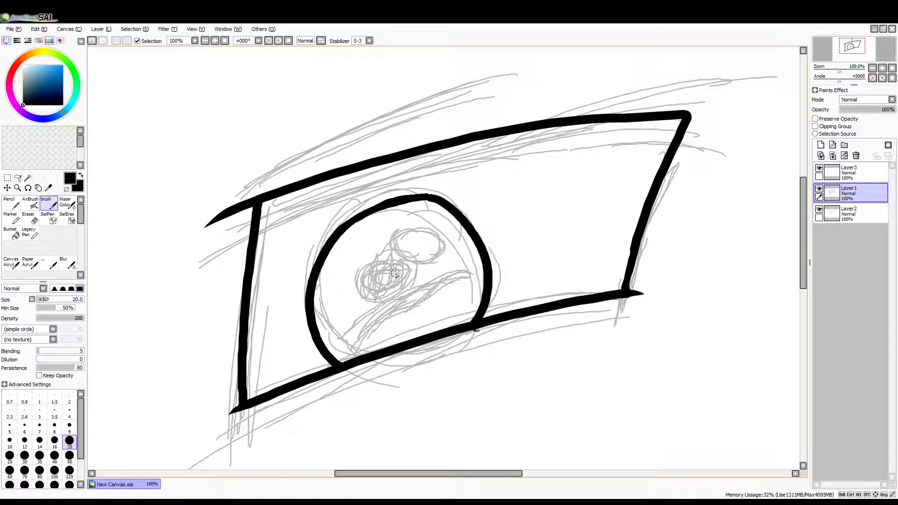
left_click_drag(384, 249, 417, 285)
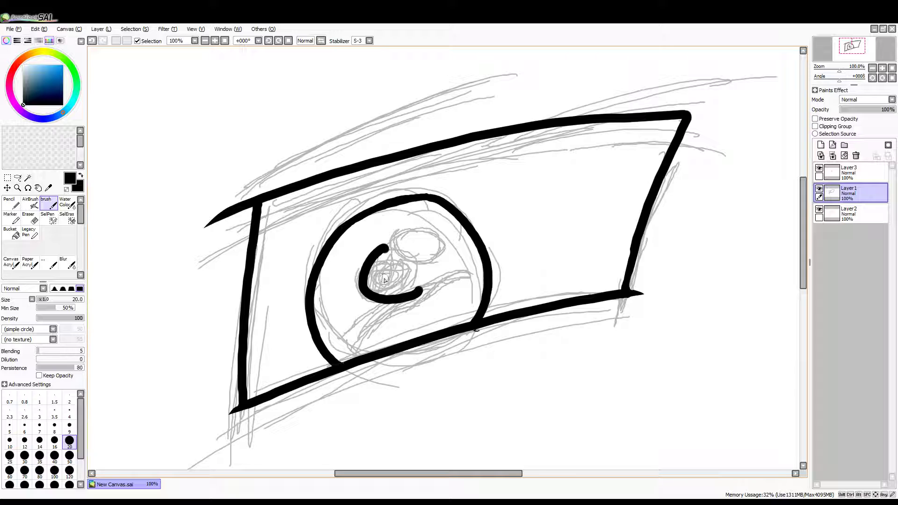
key("ctrl+z")
mouse_move(388, 247)
left_mouse_down()
mouse_move(374, 294)
mouse_move(388, 248)
mouse_move(402, 255)
mouse_move(401, 284)
mouse_move(395, 261)
mouse_move(398, 284)
mouse_move(373, 285)
mouse_move(380, 255)
mouse_move(377, 276)
mouse_move(373, 264)
mouse_move(394, 263)
left_mouse_up()
- Ink a wavy dividing line across the lower iris below the pupil, from the left arc to the right arc
mouse_move(330, 352)
left_mouse_down()
mouse_move(374, 314)
mouse_move(362, 323)
mouse_move(364, 315)
mouse_move(463, 277)
left_mouse_up()
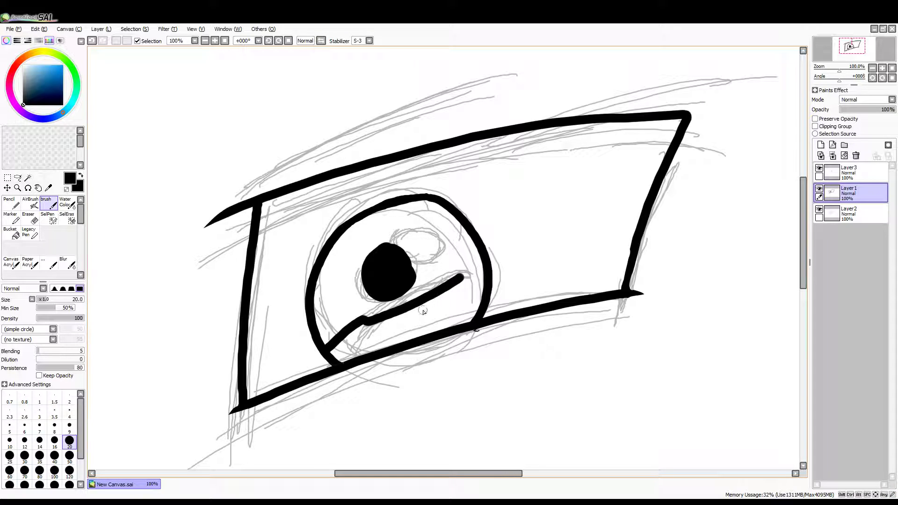
key("ctrl+z")
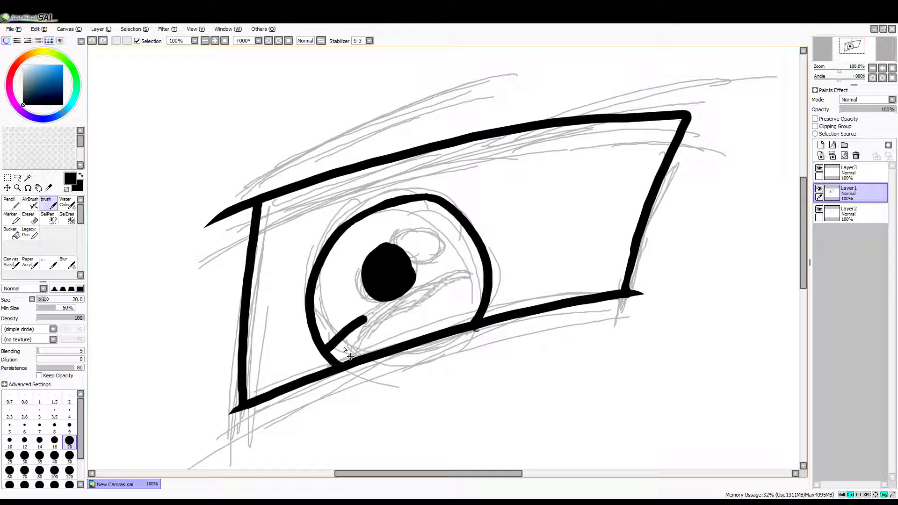
key("ctrl+z")
mouse_move(324, 348)
left_mouse_down()
mouse_move(364, 308)
mouse_move(430, 282)
mouse_move(439, 286)
mouse_move(427, 290)
mouse_move(487, 293)
left_mouse_up()
- Outline the round highlight against the pupil's upper right side, undoing unsatisfactory strokes
mouse_move(397, 250)
left_mouse_down()
mouse_move(409, 229)
mouse_move(414, 270)
left_mouse_up()
left_click_drag(429, 230, 397, 247)
key("ctrl+z")
key("ctrl+z")
key("ctrl+z")
mouse_move(415, 275)
left_mouse_down()
mouse_move(419, 230)
mouse_move(431, 240)
left_mouse_up()
key("ctrl+z")
key("ctrl+z")
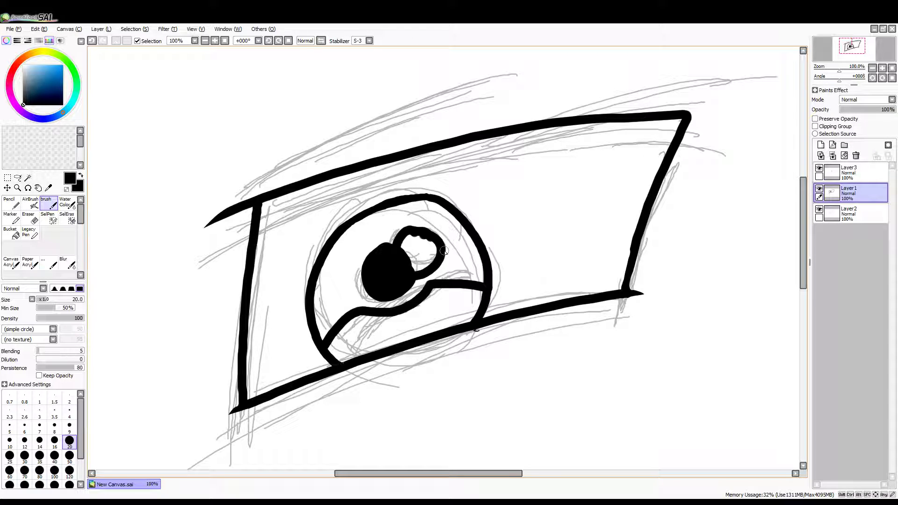
- Ink the crease line above the upper lid and the short slanted left end of the eyebrow
left_click_drag(241, 175, 416, 105)
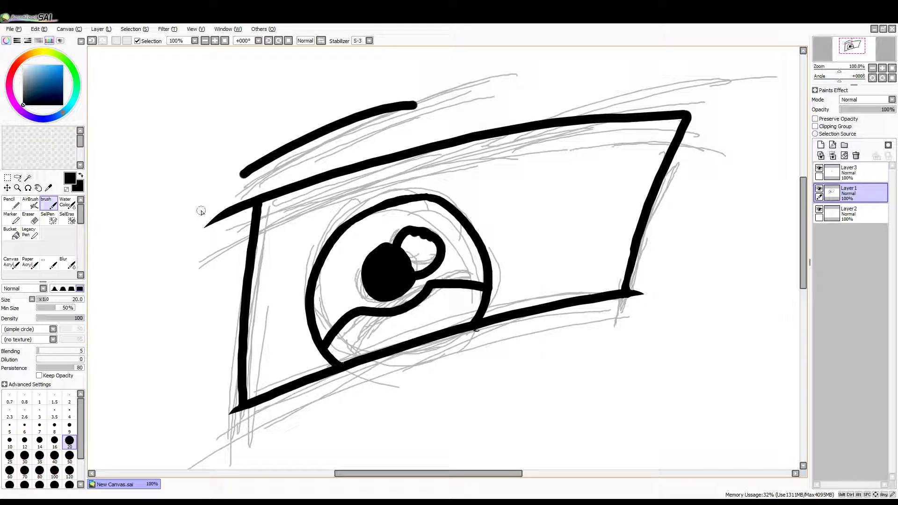
left_click_drag(136, 121, 195, 164)
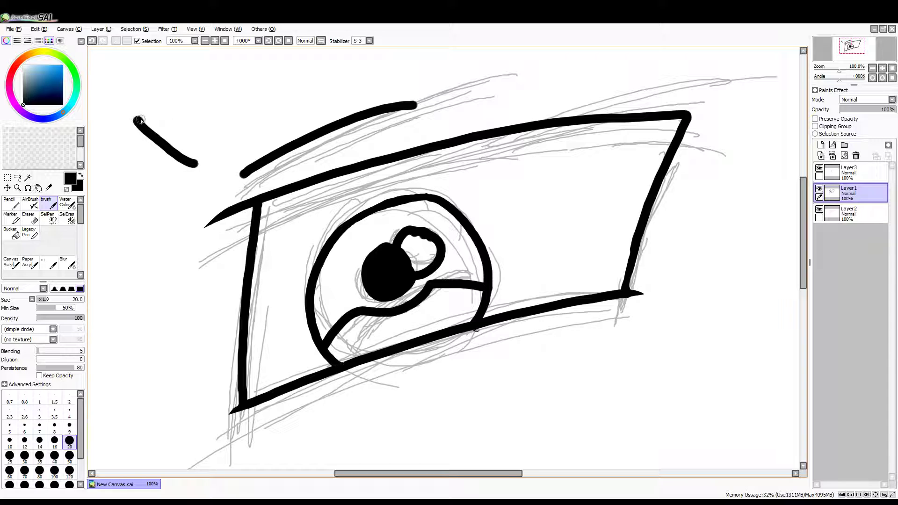
left_click_drag(140, 120, 201, 47)
- Ink the eyebrow's long edges so they taper to a point at the right, replacing the longer first version with a shorter one
left_click_drag(810, 246, 816, 246)
scroll(688, 236, "up", 3)
mouse_move(197, 275)
left_mouse_down()
mouse_move(292, 170)
mouse_move(345, 138)
mouse_move(671, 137)
mouse_move(738, 148)
mouse_move(772, 180)
mouse_move(760, 123)
left_mouse_up()
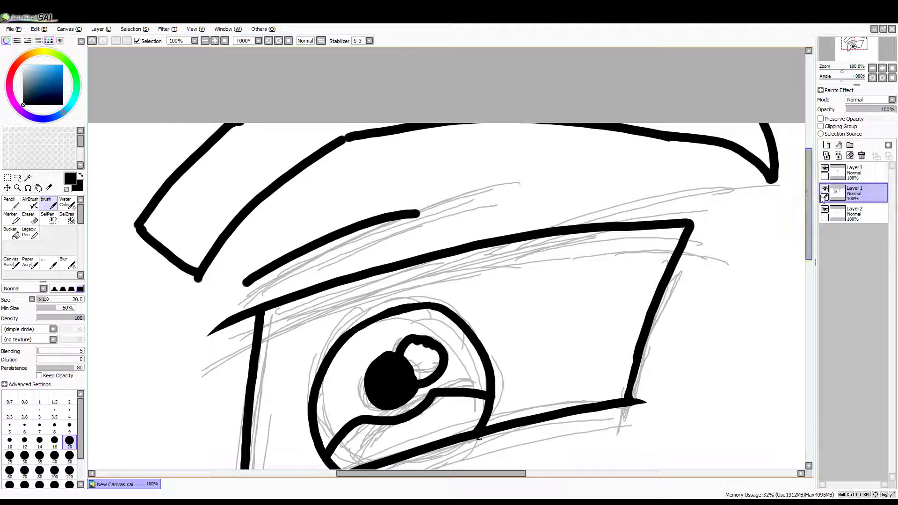
key("ctrl+z")
key("ctrl+z")
key("ctrl+z")
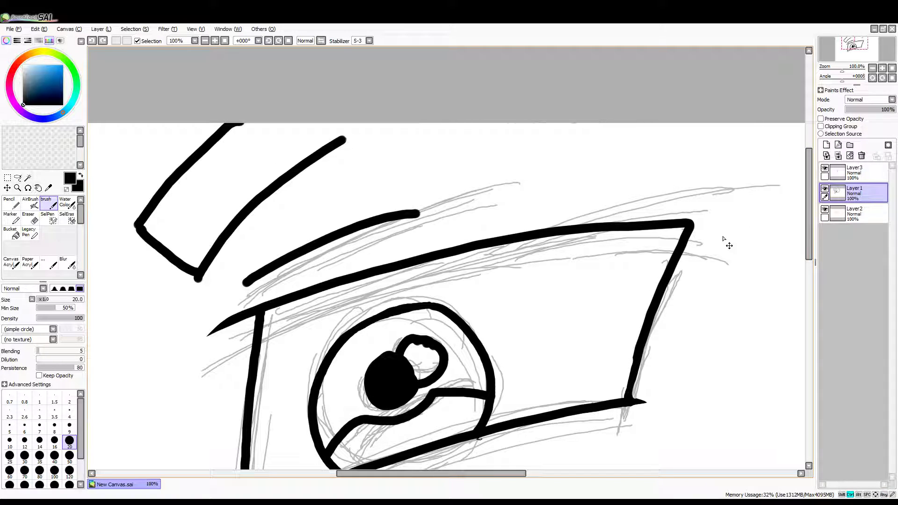
mouse_move(354, 141)
left_mouse_down()
mouse_move(608, 166)
mouse_move(575, 140)
mouse_move(501, 122)
left_mouse_up()
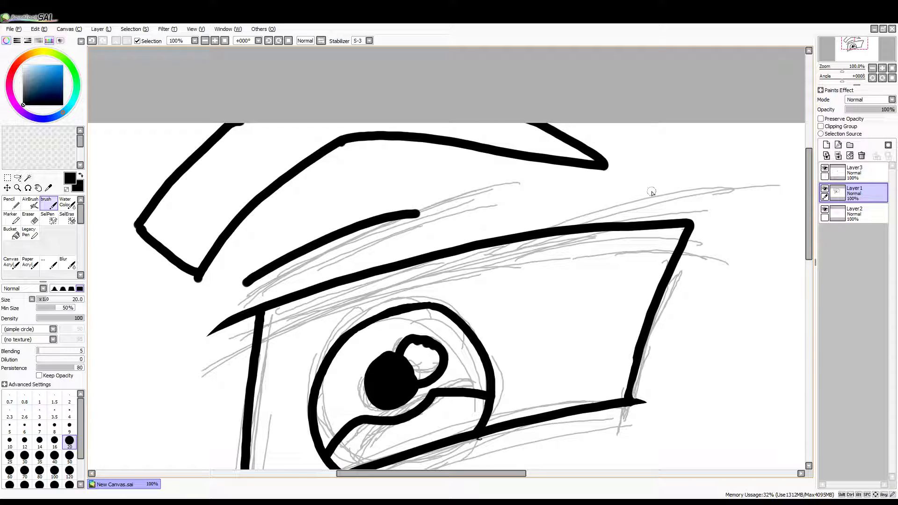
- Merge Layer3 down into Layer1 and delete the sketch layer, Layer2
left_click_drag(814, 262, 809, 263)
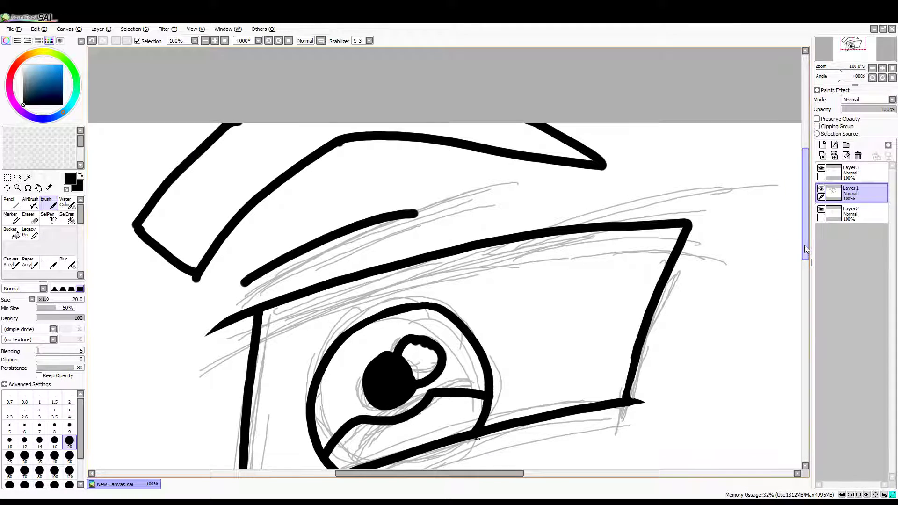
scroll(804, 245, "down", 1)
left_click(850, 213)
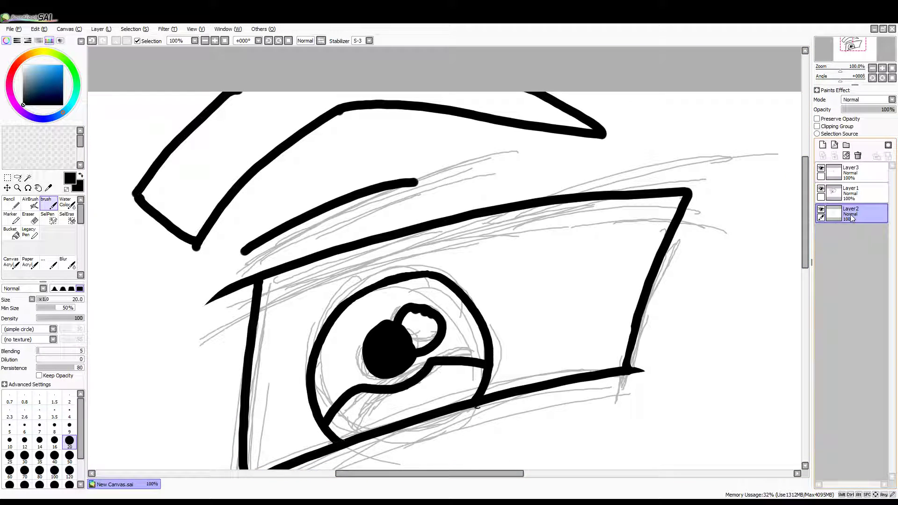
left_click(852, 179)
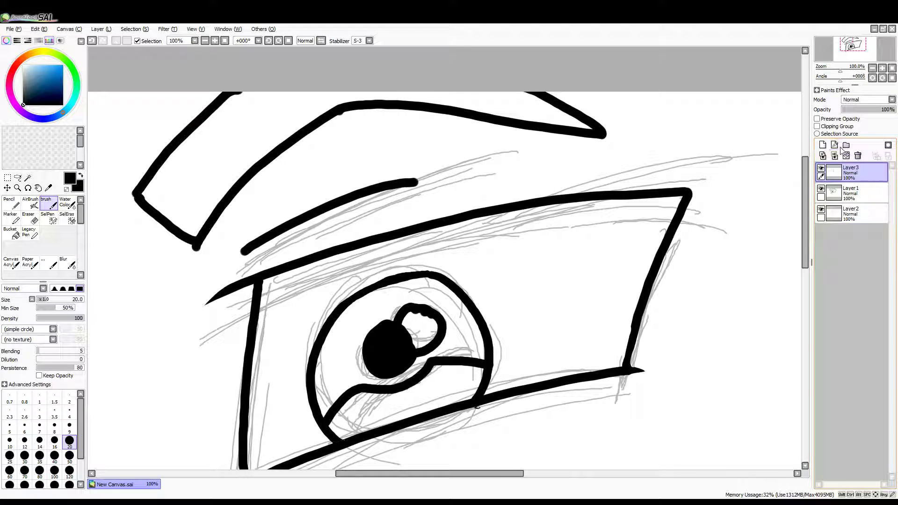
left_click(835, 156)
left_click(844, 191)
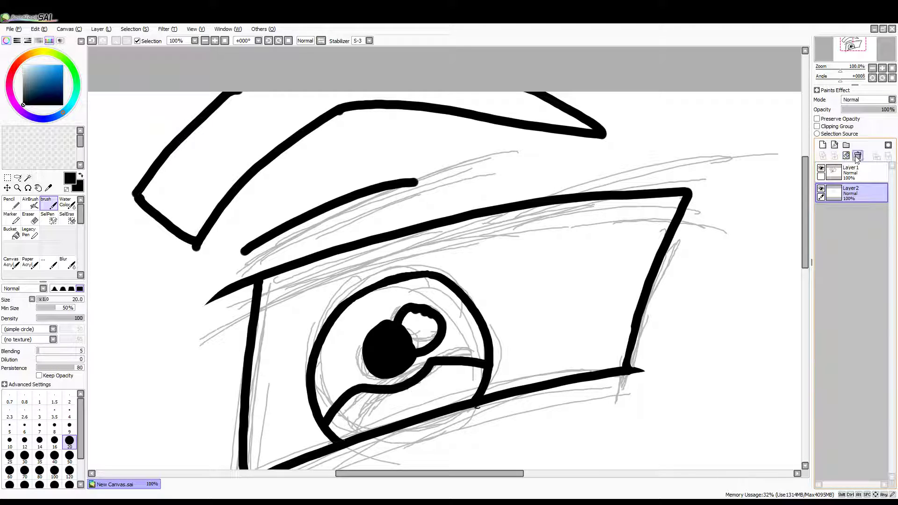
left_click(857, 156)
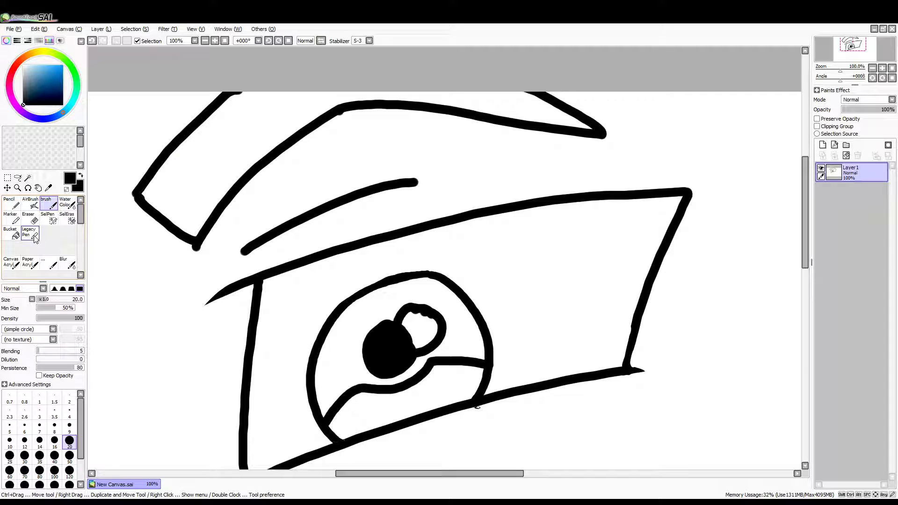
- Erase the stray mark beneath the lower lid line where the iris's right arc meets it
left_click(30, 219)
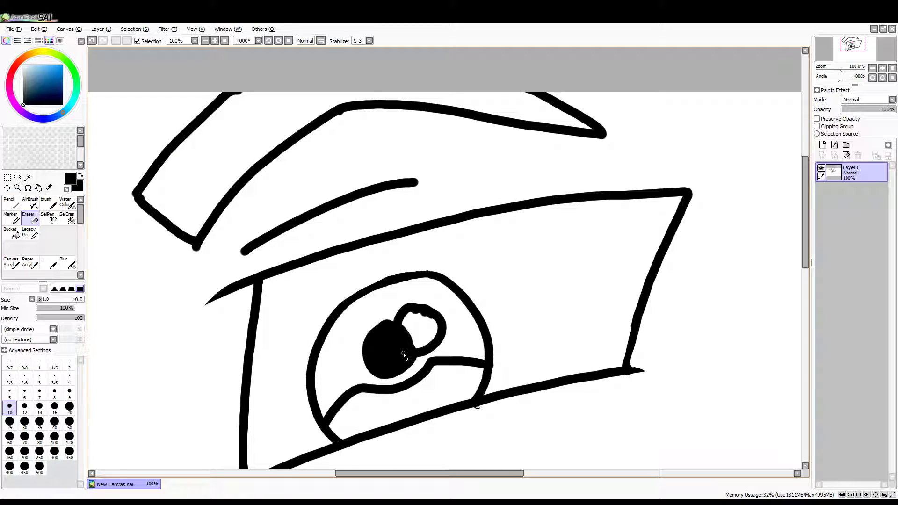
scroll(482, 416, "up", 5)
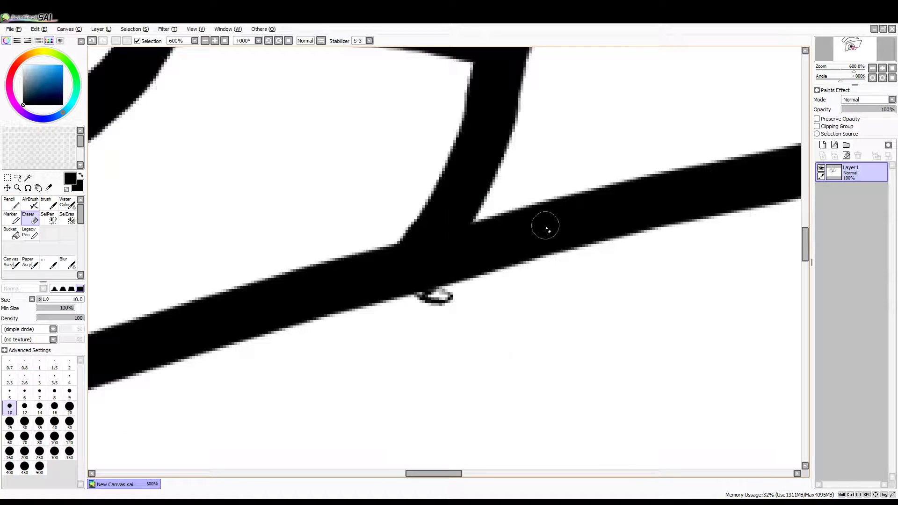
mouse_move(433, 297)
left_mouse_down()
mouse_move(453, 303)
mouse_move(417, 307)
mouse_move(452, 308)
left_mouse_up()
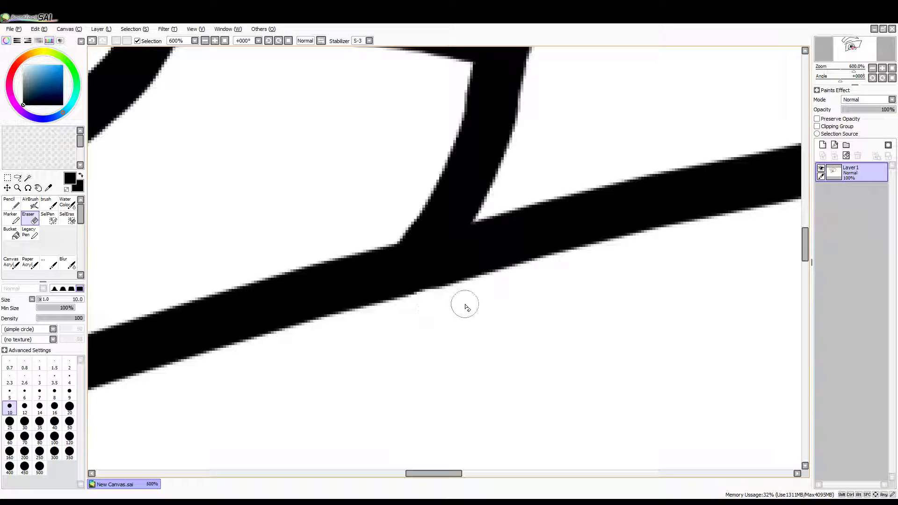
scroll(563, 429, "down", 4)
- Erase the uneven inner edge of the highlight outline and the pupil's overlap to round out the white area
scroll(413, 247, "up", 2)
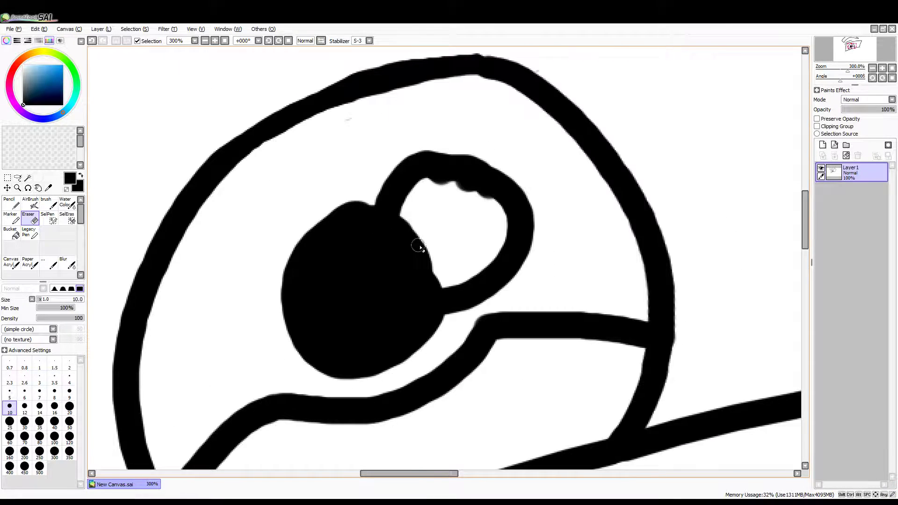
scroll(413, 247, "up", 2)
mouse_move(433, 130)
left_mouse_down()
mouse_move(452, 135)
mouse_move(468, 123)
mouse_move(549, 166)
left_mouse_up()
left_click_drag(461, 122, 502, 125)
mouse_move(409, 183)
left_mouse_down()
mouse_move(397, 231)
mouse_move(394, 188)
mouse_move(418, 245)
mouse_move(389, 184)
mouse_move(411, 244)
mouse_move(389, 203)
mouse_move(455, 269)
mouse_move(403, 237)
mouse_move(440, 244)
mouse_move(421, 252)
mouse_move(416, 228)
mouse_move(426, 255)
mouse_move(398, 239)
mouse_move(387, 216)
mouse_move(389, 250)
mouse_move(389, 234)
mouse_move(430, 301)
mouse_move(428, 279)
mouse_move(457, 313)
mouse_move(462, 306)
mouse_move(443, 299)
mouse_move(476, 286)
mouse_move(447, 311)
mouse_move(470, 313)
mouse_move(468, 320)
mouse_move(432, 291)
mouse_move(442, 318)
mouse_move(404, 262)
mouse_move(413, 280)
mouse_move(398, 284)
mouse_move(411, 299)
mouse_move(380, 229)
mouse_move(386, 255)
mouse_move(379, 220)
mouse_move(387, 197)
mouse_move(379, 204)
mouse_move(431, 157)
mouse_move(393, 205)
mouse_move(432, 135)
mouse_move(455, 120)
mouse_move(535, 142)
mouse_move(523, 124)
mouse_move(591, 198)
mouse_move(577, 173)
mouse_move(578, 243)
mouse_move(585, 202)
mouse_move(557, 274)
mouse_move(571, 261)
mouse_move(485, 325)
mouse_move(502, 312)
mouse_move(421, 290)
left_mouse_up()
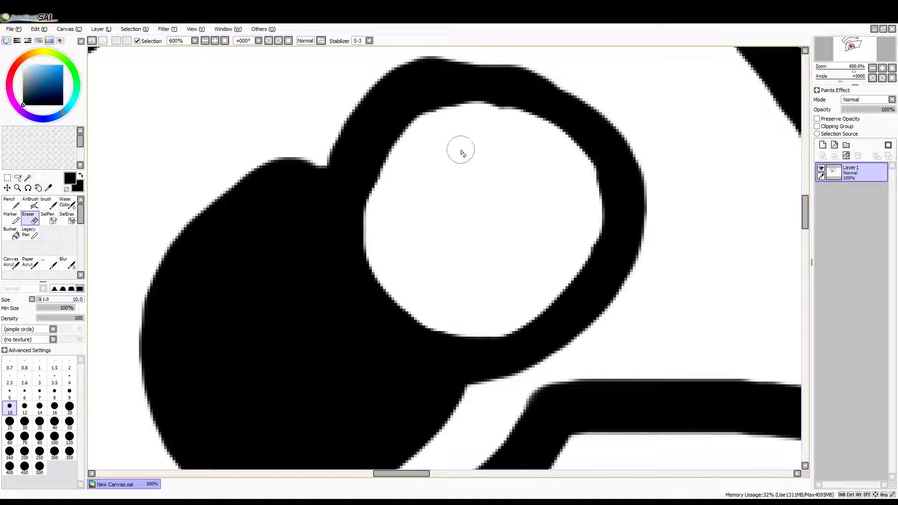
- Smooth the highlight ring's top and right side with the size 10 brush, redoing the bulging stroke
left_click(52, 206)
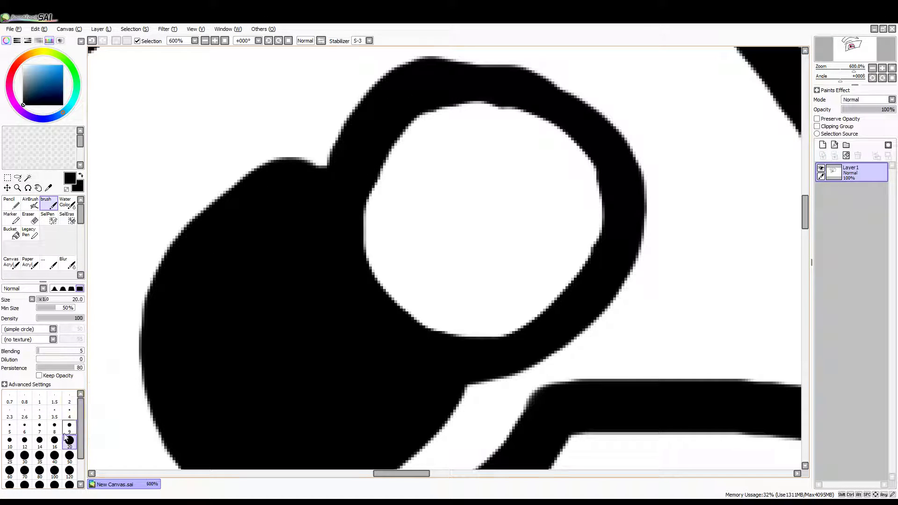
left_click(9, 440)
mouse_move(415, 86)
left_mouse_down()
mouse_move(436, 76)
mouse_move(432, 70)
mouse_move(460, 66)
mouse_move(554, 88)
mouse_move(567, 110)
mouse_move(556, 87)
mouse_move(595, 126)
mouse_move(613, 116)
mouse_move(593, 109)
mouse_move(627, 157)
mouse_move(645, 205)
left_mouse_up()
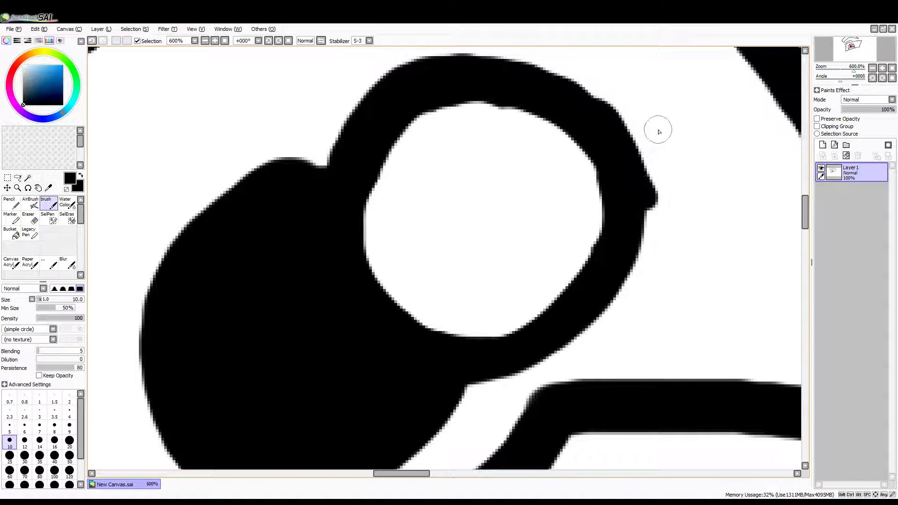
key("ctrl+z")
- Smooth the highlight's inner left and lower edges with black brush strokes
key("ctrl+z")
mouse_move(585, 113)
left_mouse_down()
mouse_move(609, 151)
mouse_move(609, 171)
mouse_move(597, 126)
mouse_move(614, 152)
mouse_move(615, 168)
mouse_move(595, 123)
mouse_move(616, 145)
mouse_move(629, 203)
left_mouse_up()
mouse_move(615, 173)
left_mouse_down()
mouse_move(590, 288)
mouse_move(588, 273)
mouse_move(560, 298)
left_mouse_up()
mouse_move(366, 170)
left_mouse_down()
mouse_move(360, 188)
mouse_move(394, 327)
left_mouse_up()
left_click_drag(352, 212, 433, 365)
key("ctrl+z")
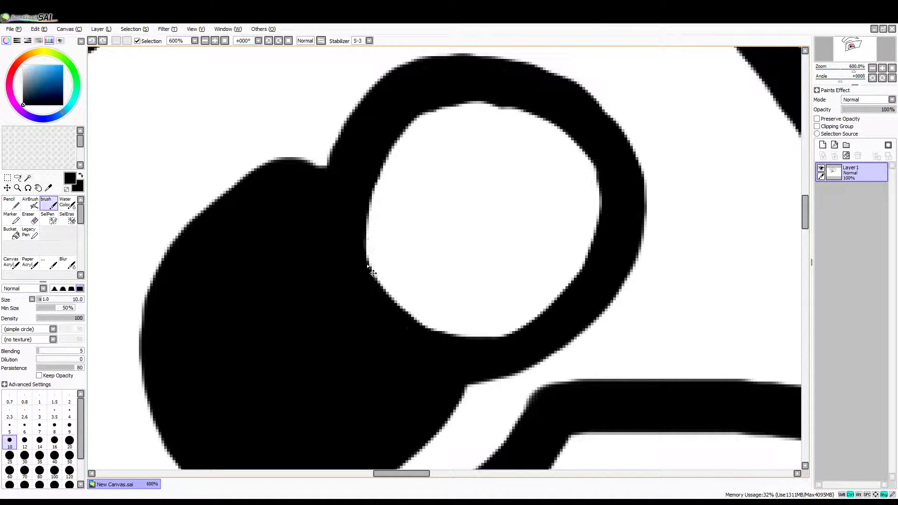
mouse_move(407, 321)
left_mouse_down()
mouse_move(426, 339)
mouse_move(398, 315)
mouse_move(458, 358)
mouse_move(448, 328)
mouse_move(412, 330)
mouse_move(493, 351)
mouse_move(553, 333)
left_mouse_up()
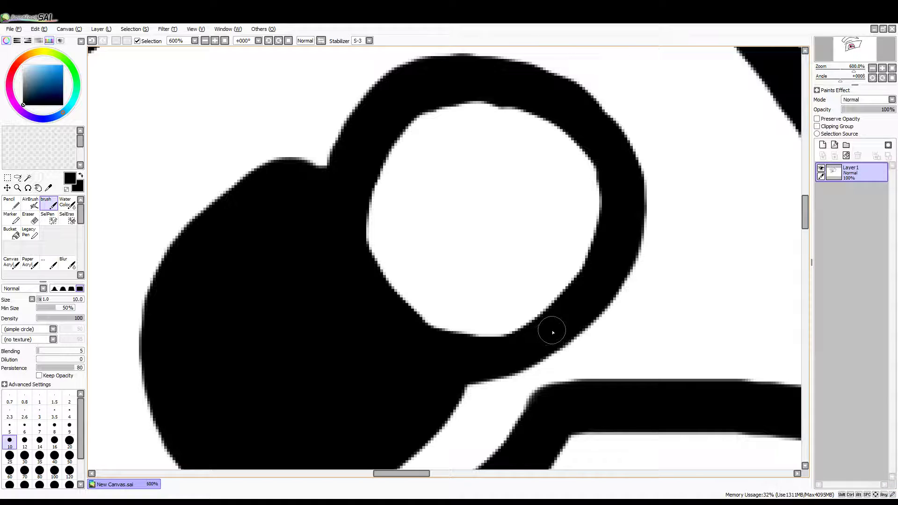
- Even out the highlight's inner top edge with black strokes, undoing the unsatisfactory ones
mouse_move(473, 110)
left_mouse_down()
mouse_move(499, 100)
mouse_move(444, 99)
mouse_move(397, 130)
left_mouse_up()
key("ctrl+z")
mouse_move(505, 95)
left_mouse_down()
mouse_move(384, 116)
mouse_move(451, 97)
mouse_move(519, 115)
left_mouse_up()
key("ctrl+z")
left_click_drag(417, 109, 545, 112)
key("ctrl+z")
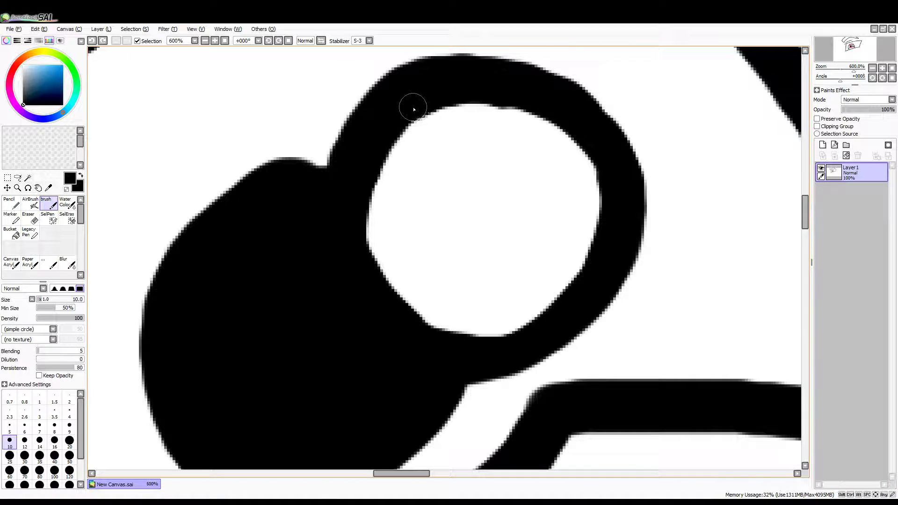
left_click_drag(443, 97, 519, 92)
left_click_drag(443, 100, 503, 97)
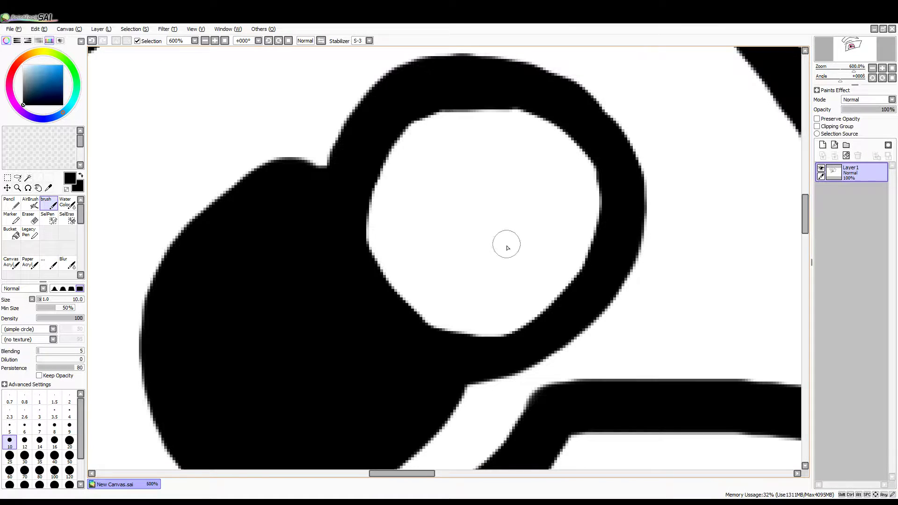
scroll(505, 243, "down", 4)
scroll(409, 330, "down", 1)
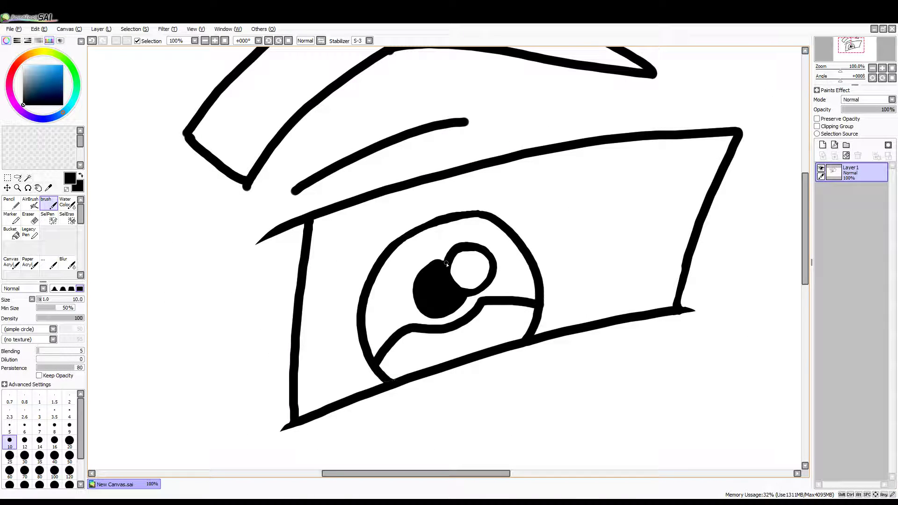
- Bucket-fill the upper iris with medium-dark blue and the section below the wavy line with darker navy
scroll(446, 265, "up", 1)
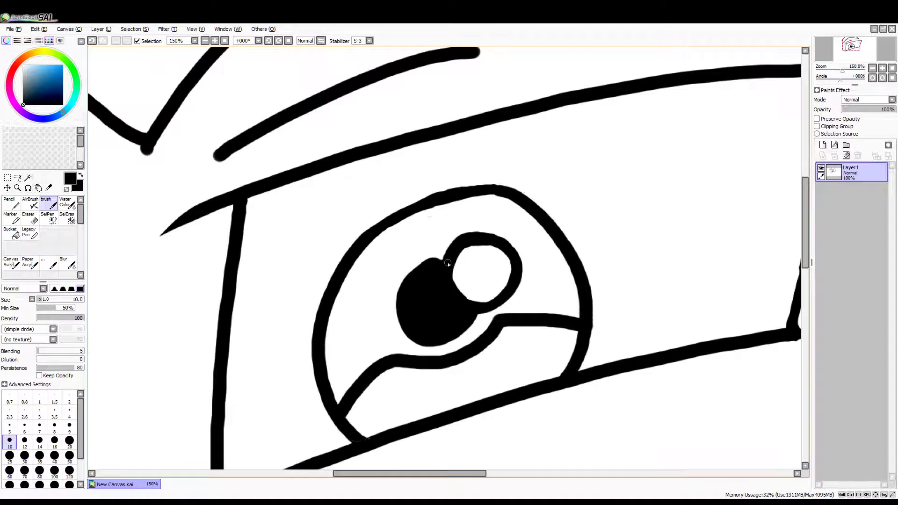
left_click(15, 233)
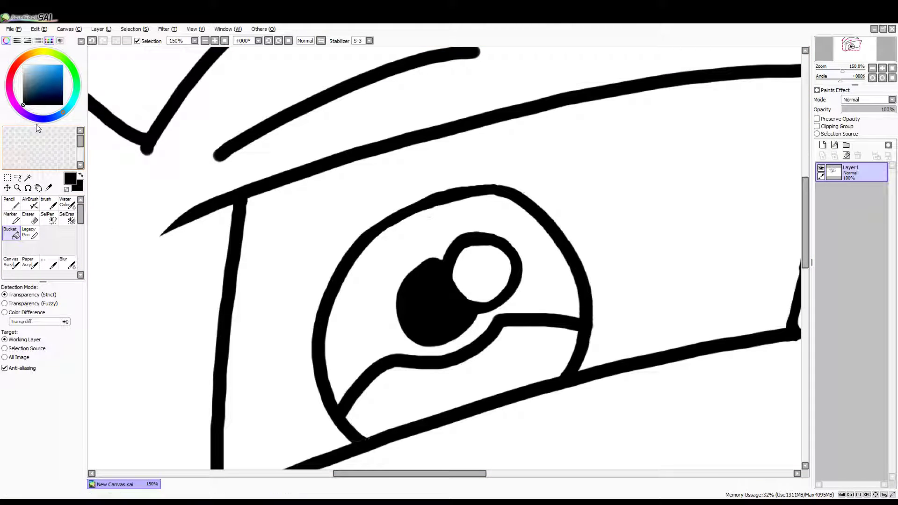
left_click(55, 86)
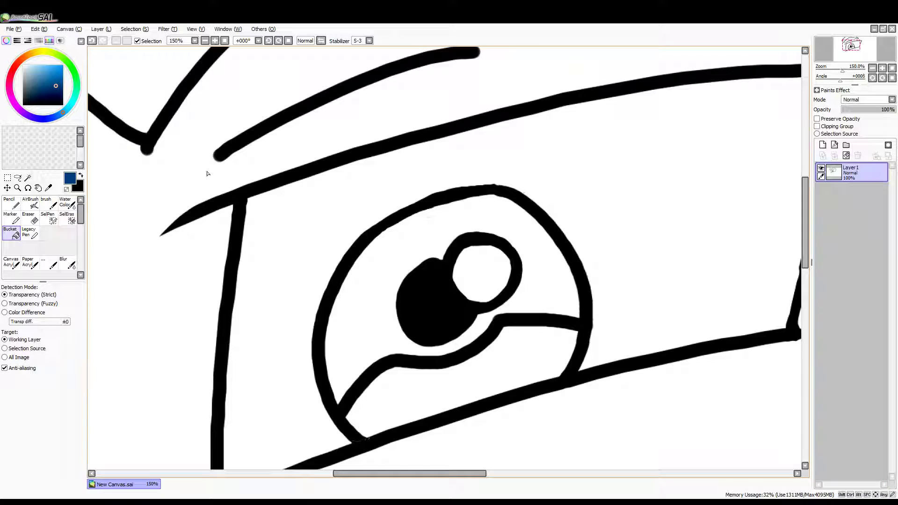
left_click(538, 293)
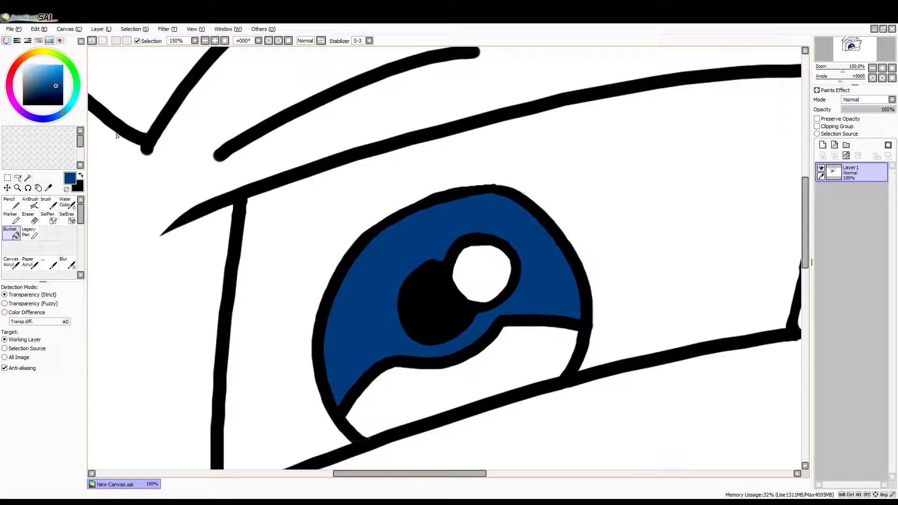
left_click(56, 91)
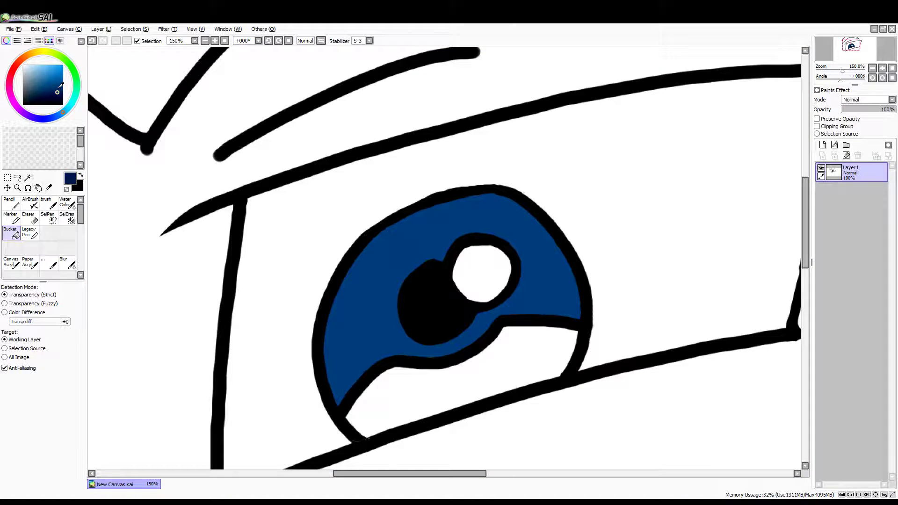
left_click(544, 352)
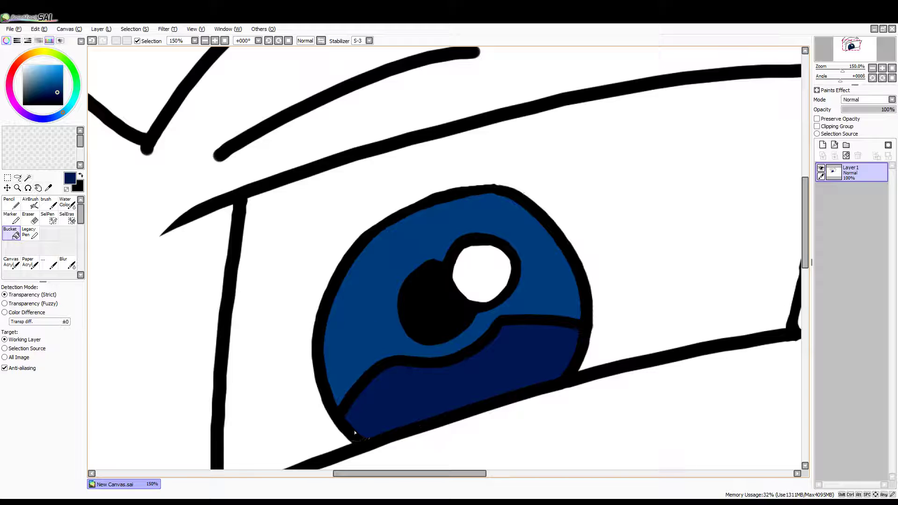
- Erase thin, slightly curved white streaks with the size 3 eraser across the left and middle of the navy lower iris
scroll(475, 349, "down", 3)
scroll(466, 335, "up", 2)
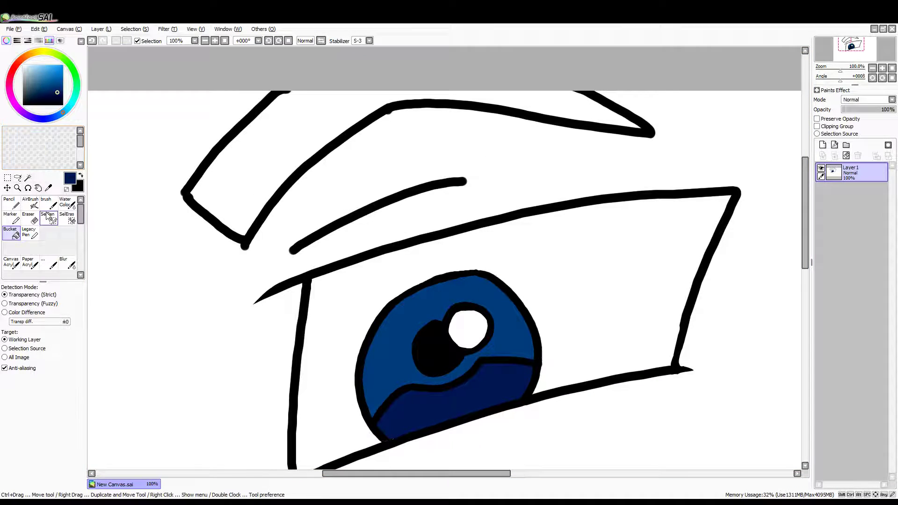
left_click(29, 218)
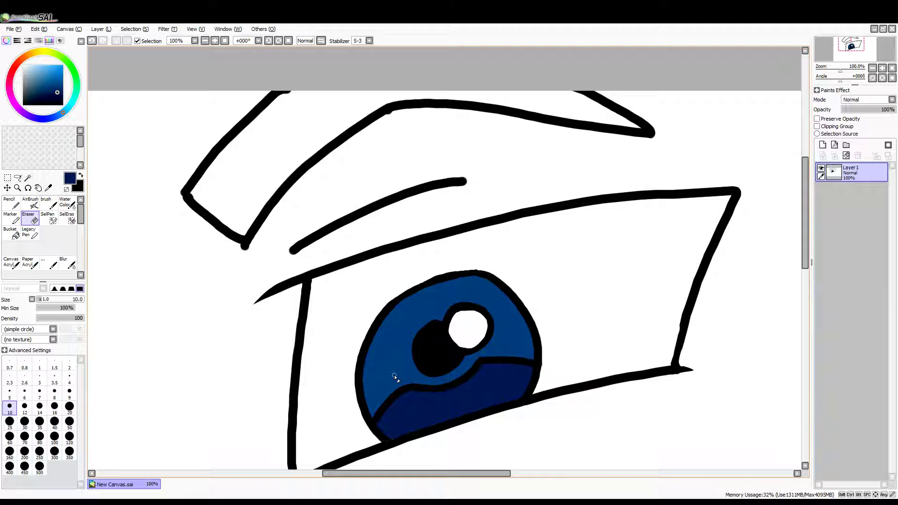
scroll(380, 380, "up", 1)
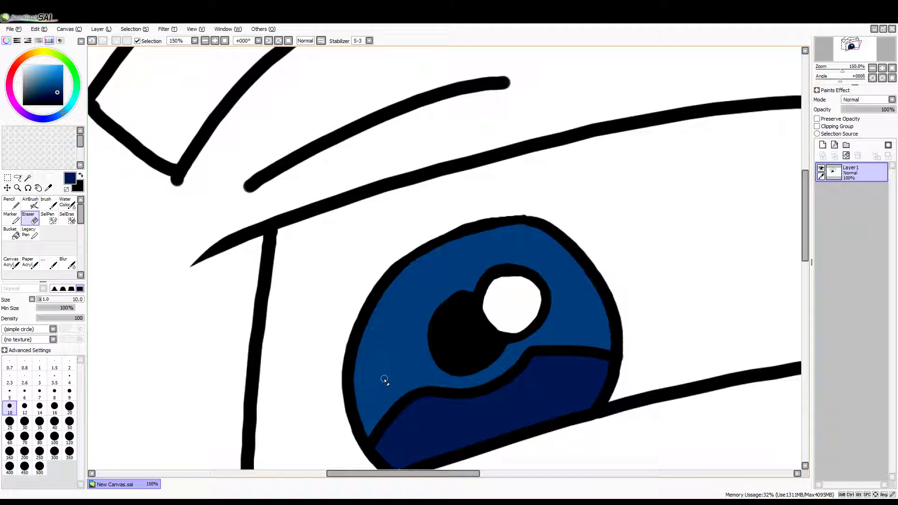
scroll(385, 380, "up", 1)
scroll(427, 311, "down", 2)
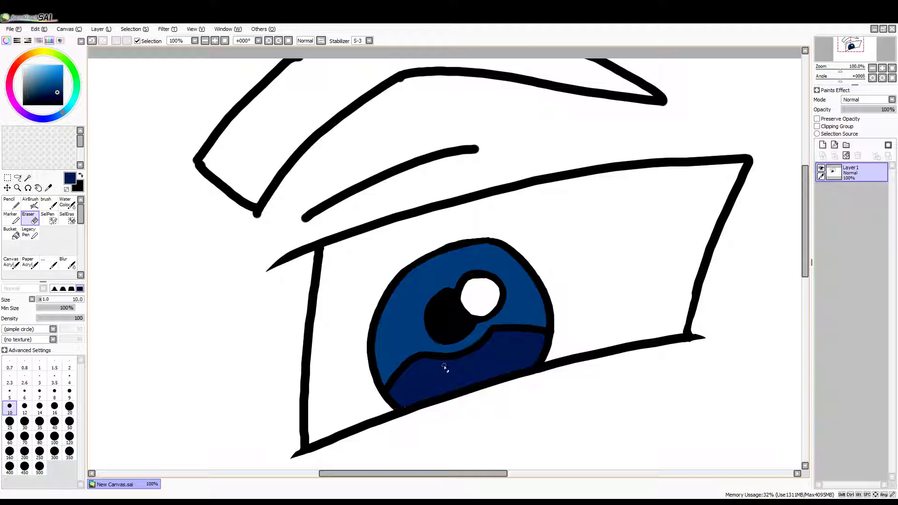
scroll(430, 398, "up", 4)
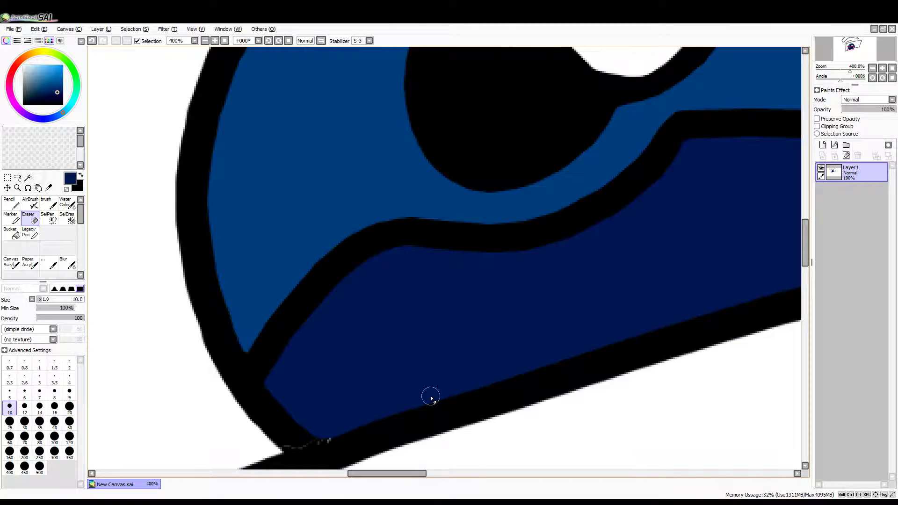
left_click(39, 380)
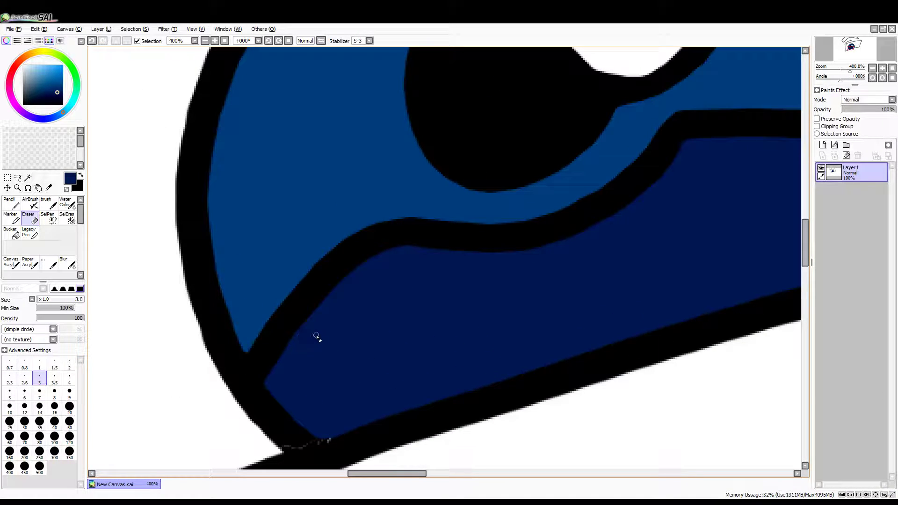
left_click_drag(329, 318, 314, 412)
left_click_drag(356, 305, 358, 407)
left_click_drag(416, 292, 400, 381)
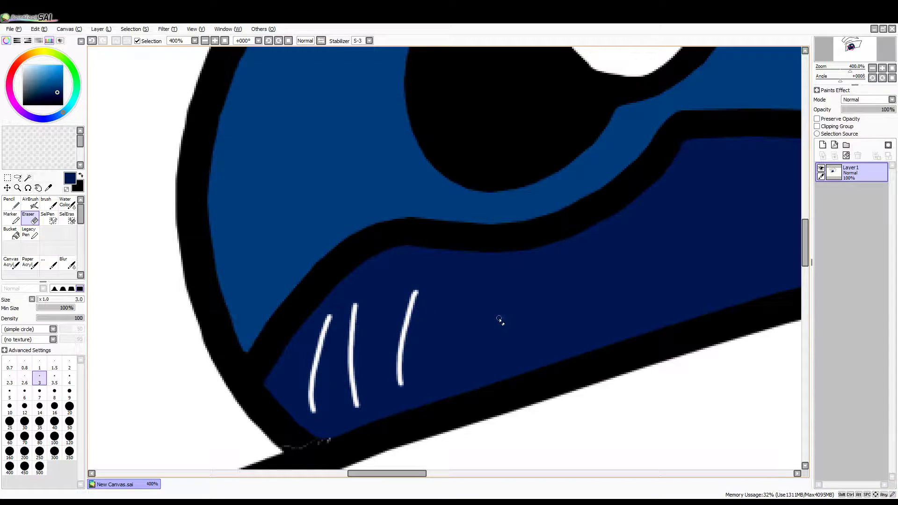
left_click_drag(446, 281, 446, 372)
left_click_drag(496, 271, 505, 348)
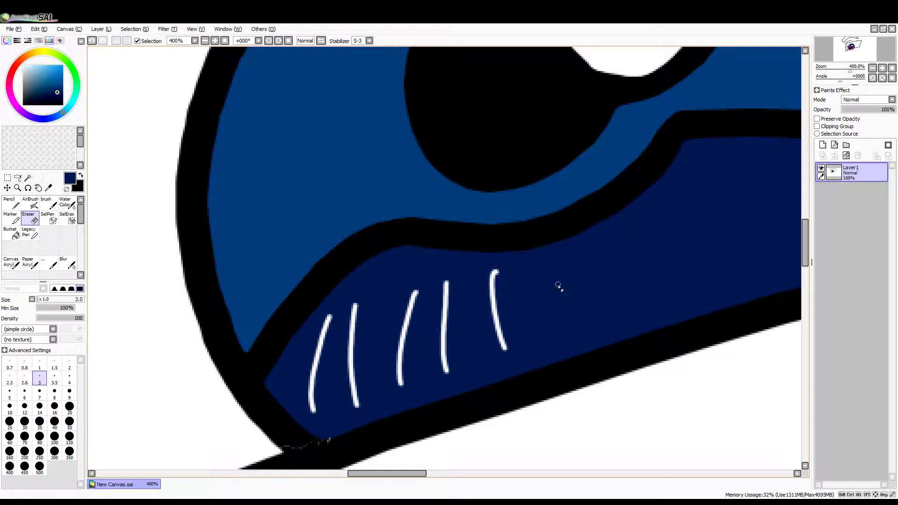
left_click_drag(530, 258, 547, 339)
left_click_drag(555, 248, 582, 335)
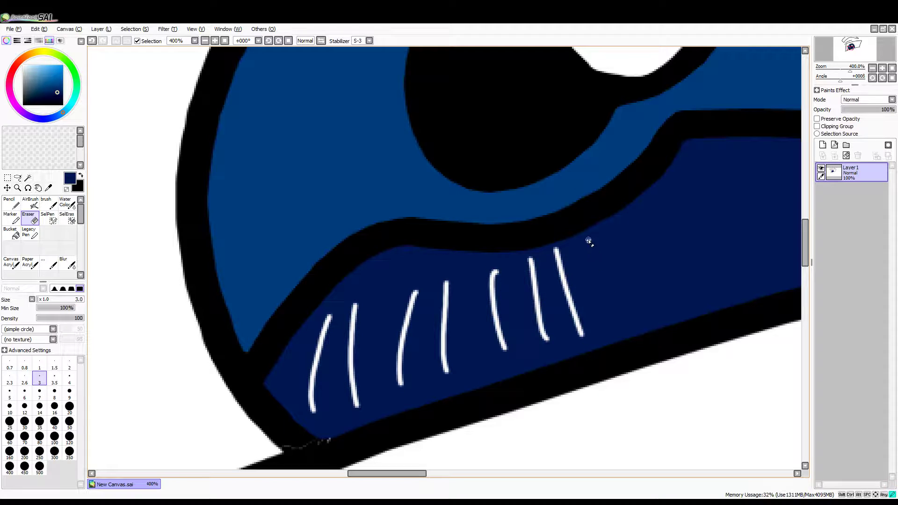
- Continue the thin erased streaks across the right part of the navy section, slanting them outward to the iris edge
left_click_drag(589, 240, 629, 313)
left_click_drag(635, 209, 687, 290)
left_click_drag(680, 213, 732, 269)
left_click_drag(691, 174, 780, 260)
scroll(403, 467, "right", 5)
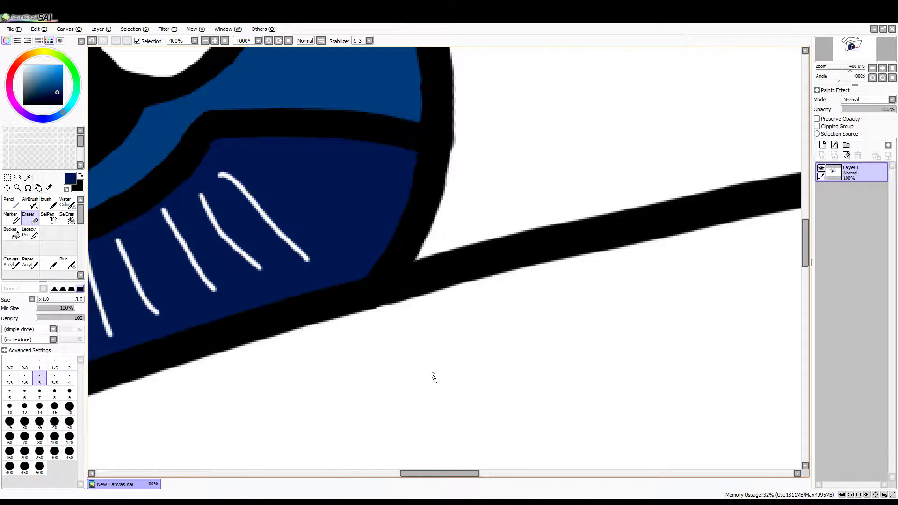
left_click_drag(267, 160, 346, 229)
left_click_drag(307, 155, 374, 201)
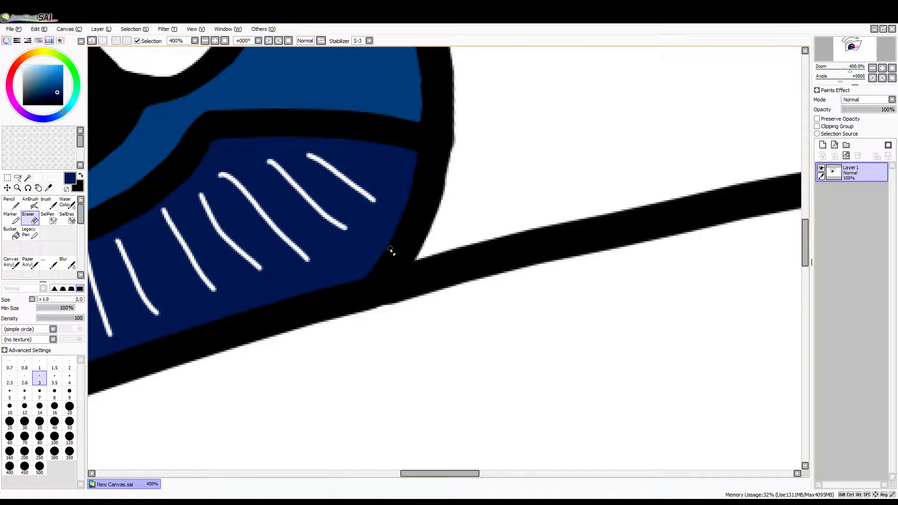
scroll(384, 227, "down", 5)
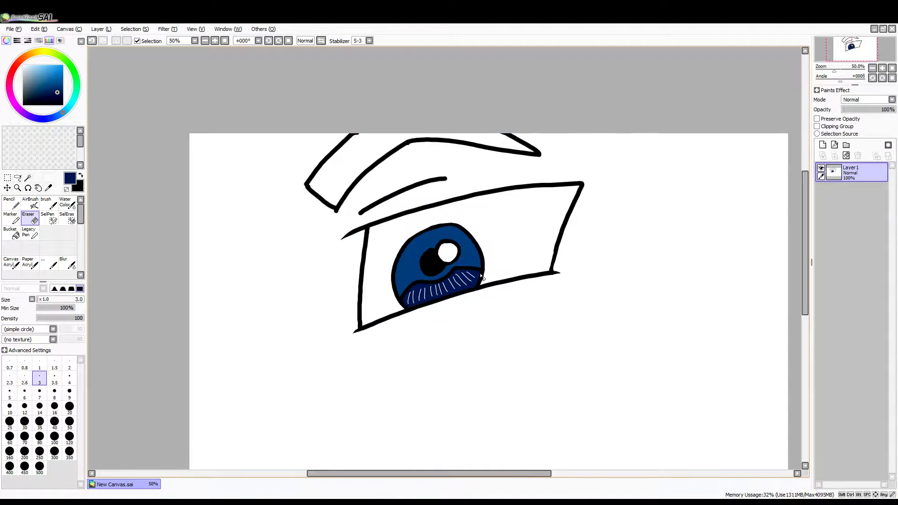
scroll(440, 286, "up", 3)
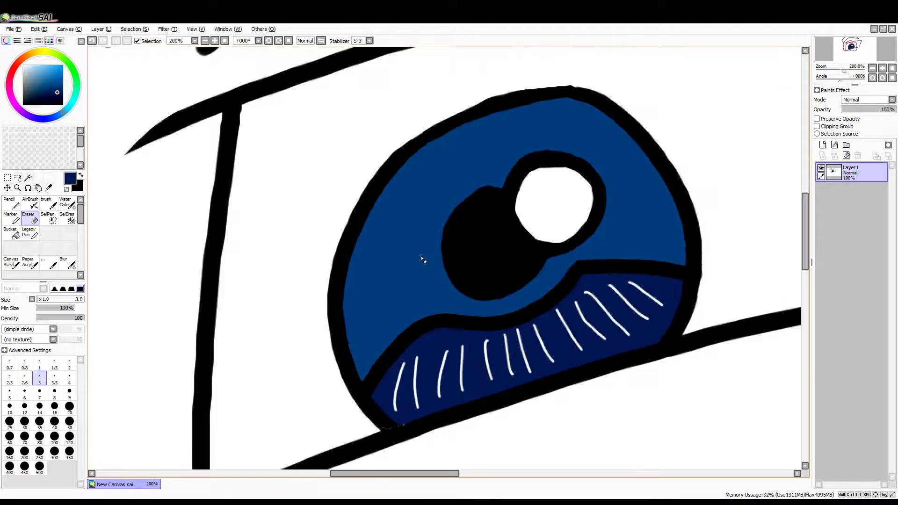
mouse_move(486, 150)
left_mouse_down()
mouse_move(508, 174)
mouse_move(505, 164)
left_mouse_up()
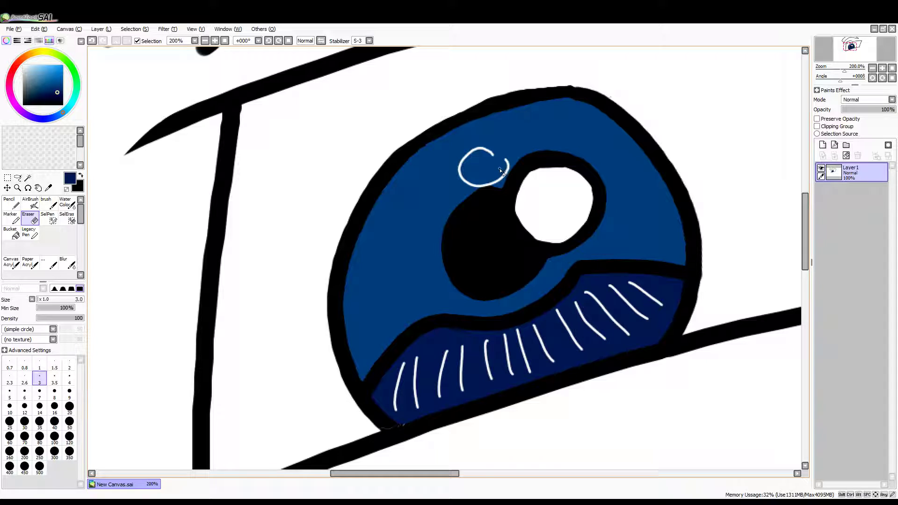
key("ctrl+z")
- Erase a thin mark left of the pupil, and soften it and the navy section's streaks with the size 25 Blur brush
mouse_move(435, 247)
left_mouse_down()
mouse_move(394, 228)
mouse_move(397, 211)
mouse_move(425, 211)
mouse_move(427, 177)
mouse_move(415, 228)
mouse_move(404, 201)
mouse_move(415, 185)
mouse_move(423, 196)
mouse_move(416, 257)
mouse_move(433, 204)
mouse_move(425, 262)
left_mouse_up()
left_click(67, 262)
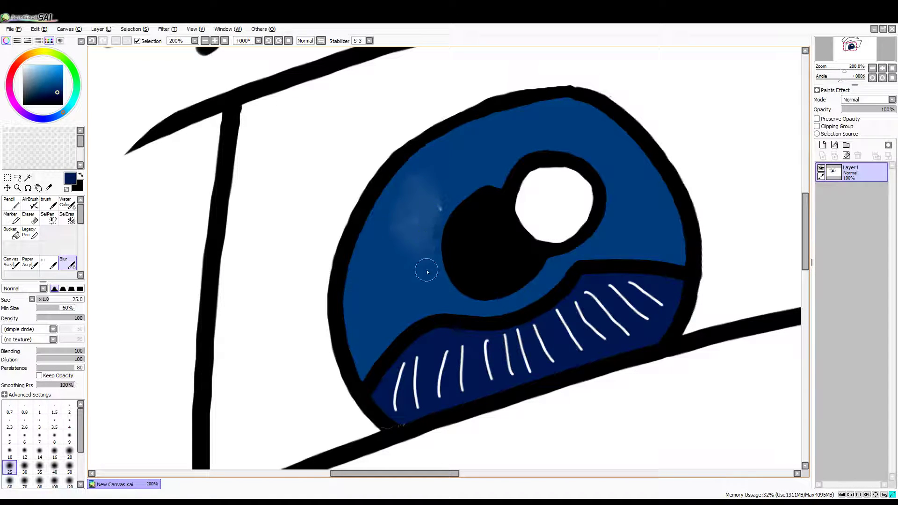
mouse_move(418, 367)
left_mouse_down()
mouse_move(405, 401)
mouse_move(397, 394)
mouse_move(415, 373)
mouse_move(433, 378)
mouse_move(459, 352)
mouse_move(469, 356)
mouse_move(412, 376)
mouse_move(427, 357)
mouse_move(411, 389)
mouse_move(403, 372)
mouse_move(416, 391)
mouse_move(398, 395)
mouse_move(427, 399)
mouse_move(413, 398)
mouse_move(455, 382)
mouse_move(497, 349)
mouse_move(502, 370)
mouse_move(462, 379)
mouse_move(529, 361)
mouse_move(455, 382)
mouse_move(511, 368)
mouse_move(471, 379)
mouse_move(458, 371)
mouse_move(498, 352)
mouse_move(451, 350)
mouse_move(501, 346)
mouse_move(466, 349)
mouse_move(547, 327)
mouse_move(484, 357)
mouse_move(557, 338)
mouse_move(518, 360)
mouse_move(580, 348)
mouse_move(510, 373)
mouse_move(585, 342)
mouse_move(528, 370)
mouse_move(607, 318)
mouse_move(573, 332)
mouse_move(554, 322)
mouse_move(593, 304)
mouse_move(552, 316)
mouse_move(629, 291)
mouse_move(588, 329)
mouse_move(648, 318)
mouse_move(628, 338)
mouse_move(654, 312)
mouse_move(655, 293)
mouse_move(644, 306)
mouse_move(613, 305)
left_mouse_up()
scroll(566, 326, "down", 5)
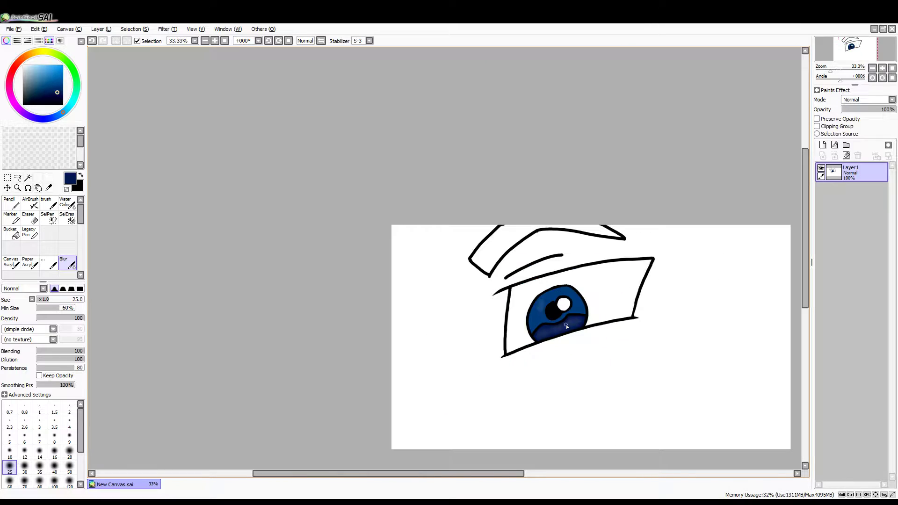
scroll(580, 300, "up", 4)
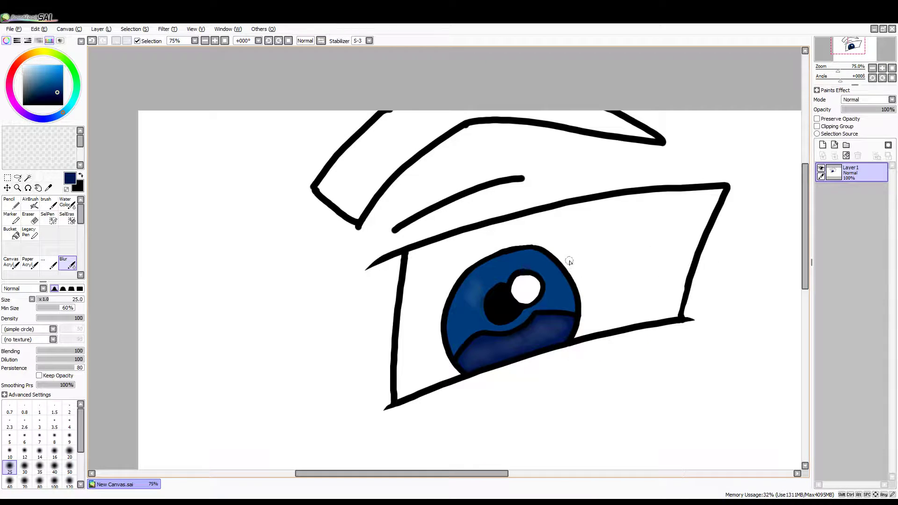
scroll(509, 311, "up", 1)
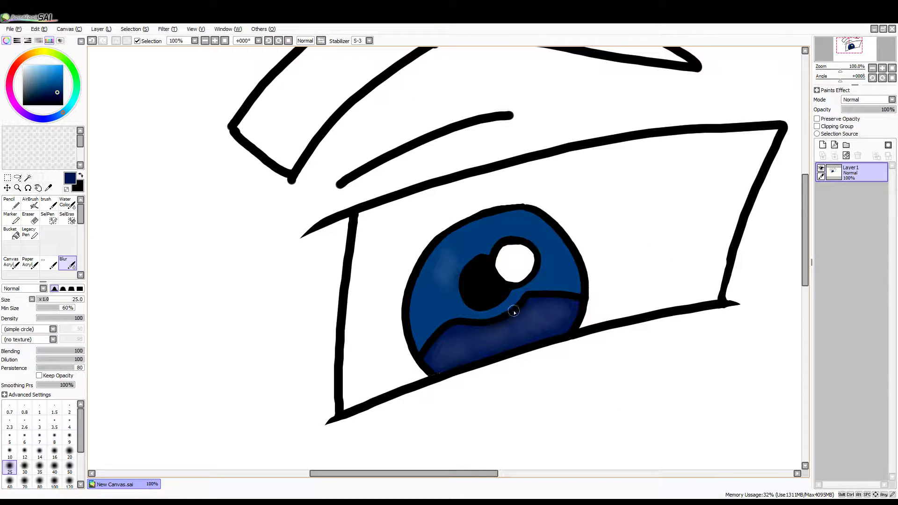
left_click(22, 92)
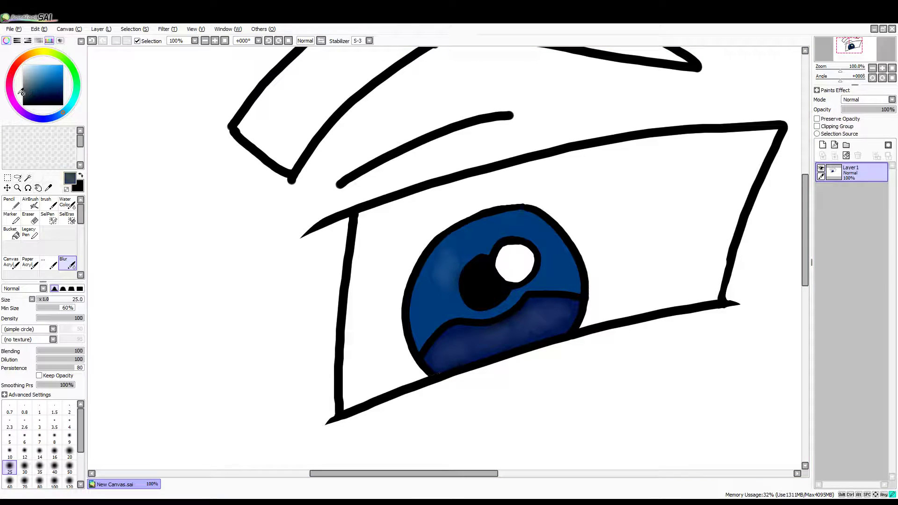
left_click(53, 205)
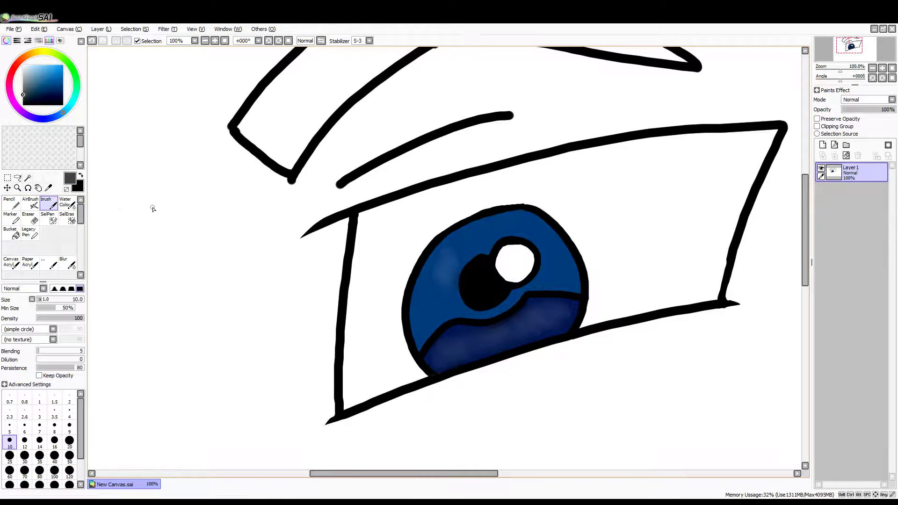
left_click(822, 146)
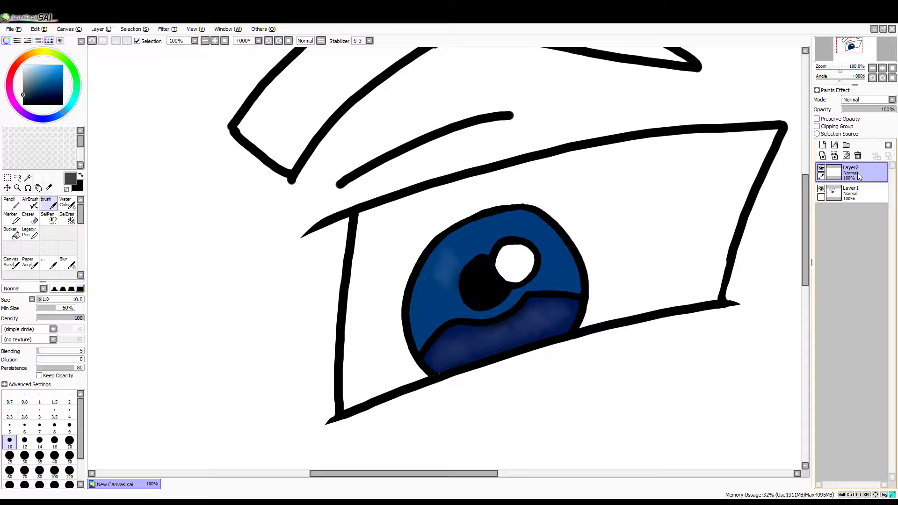
left_click_drag(855, 194, 849, 200)
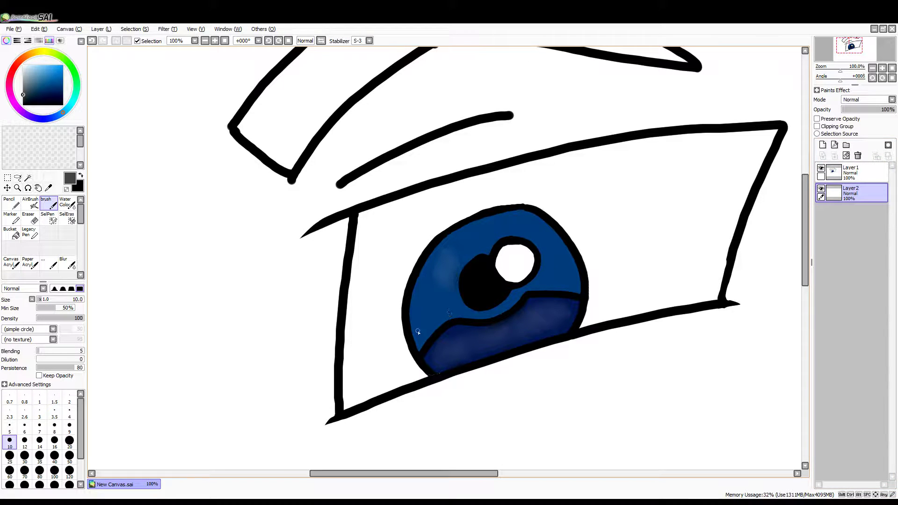
left_click(858, 156)
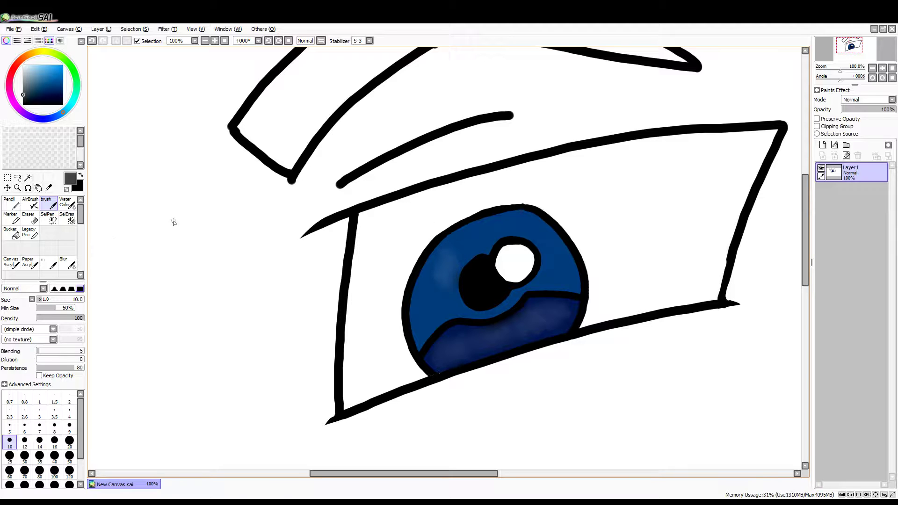
- Trim the rounded bumps at the eyebrow's left-end corners with the size 3 eraser, undoing the excess erasing at the outermost corner
left_click(30, 222)
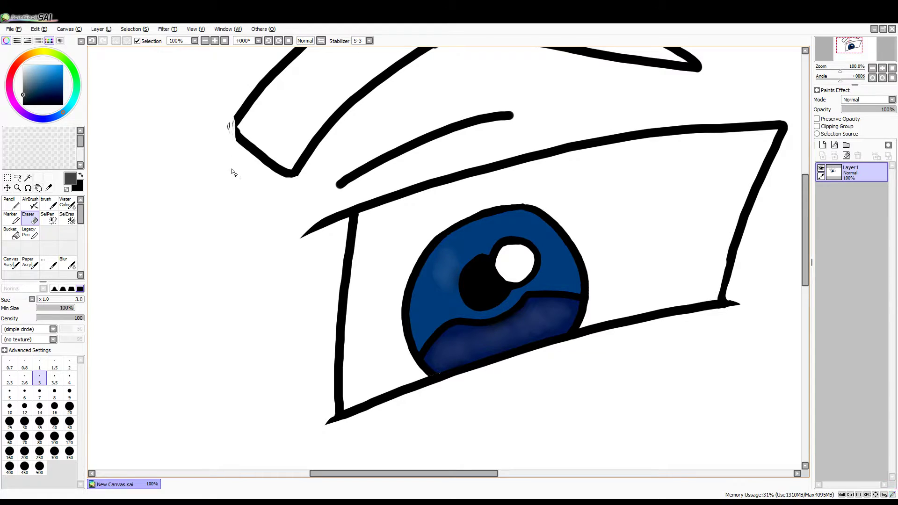
key("ctrl+z")
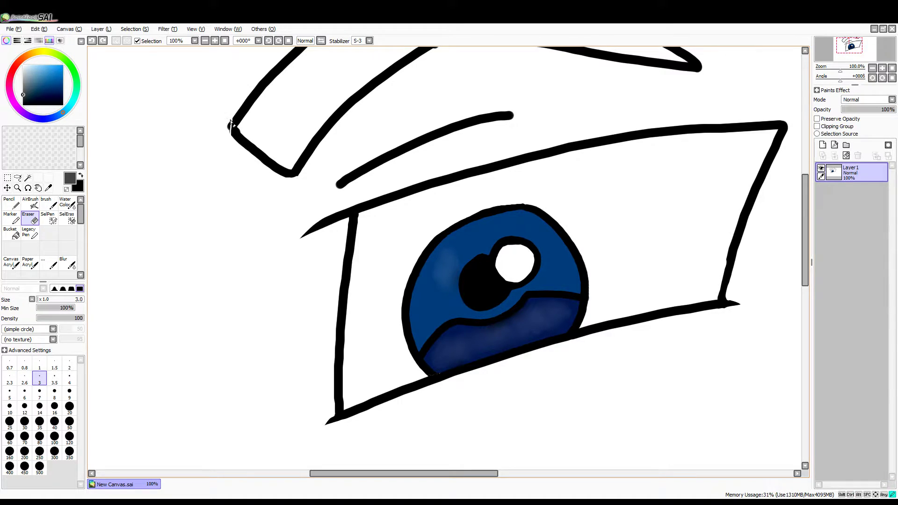